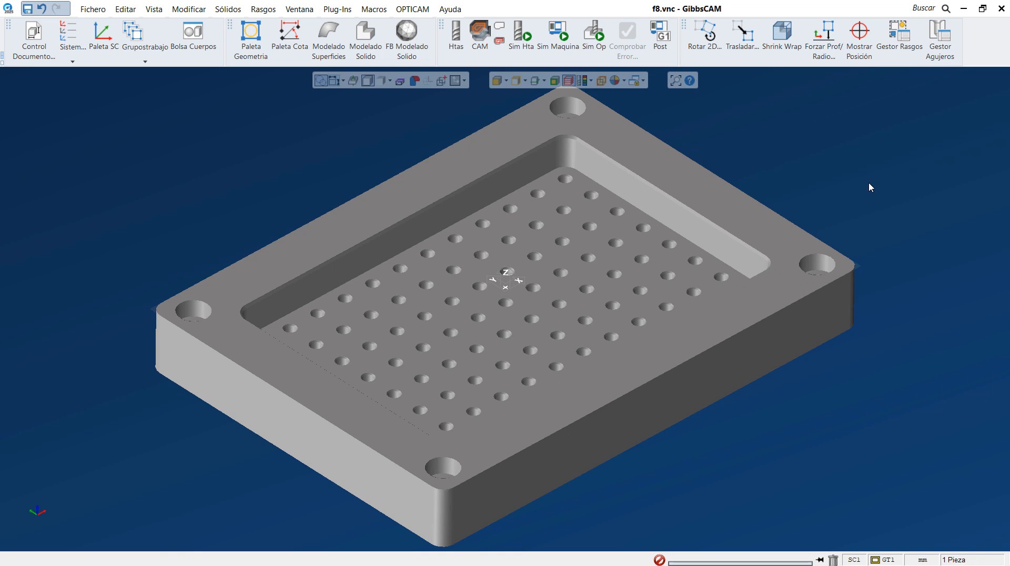
Measure the depth of the pocket floor and the radius of one of the pocket's vertical corners.
click(859, 32)
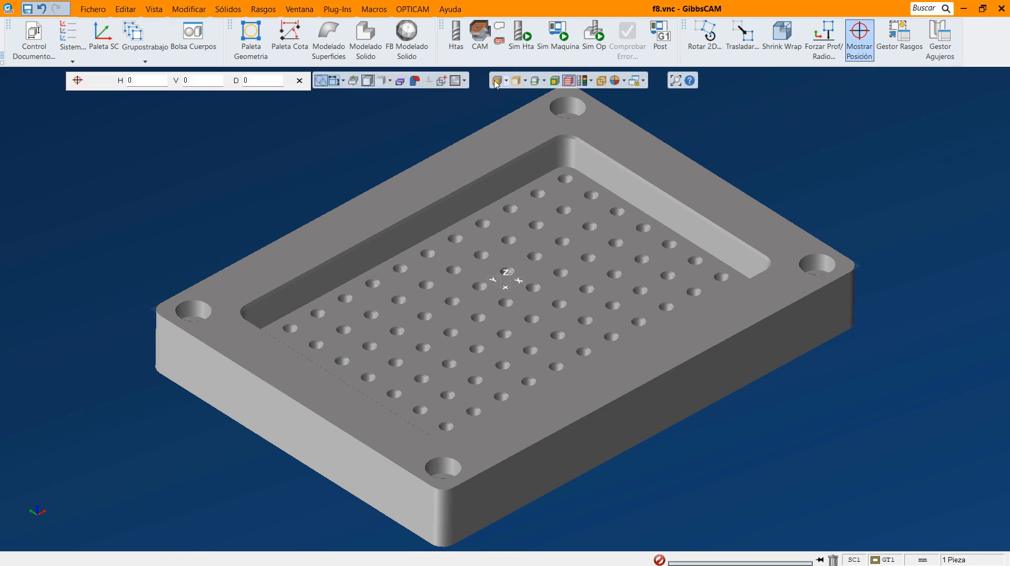
click(534, 217)
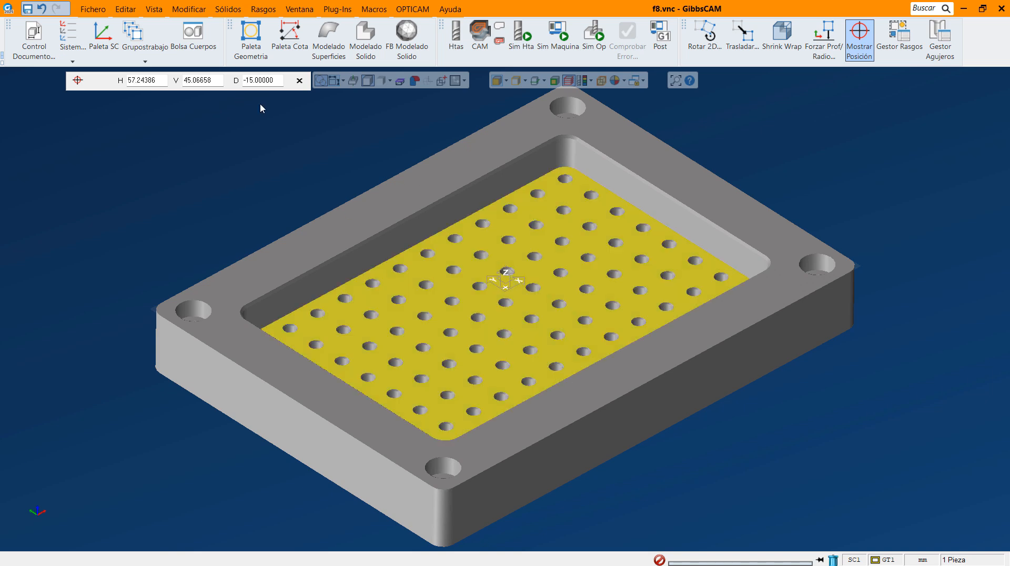
click(76, 84)
click(77, 84)
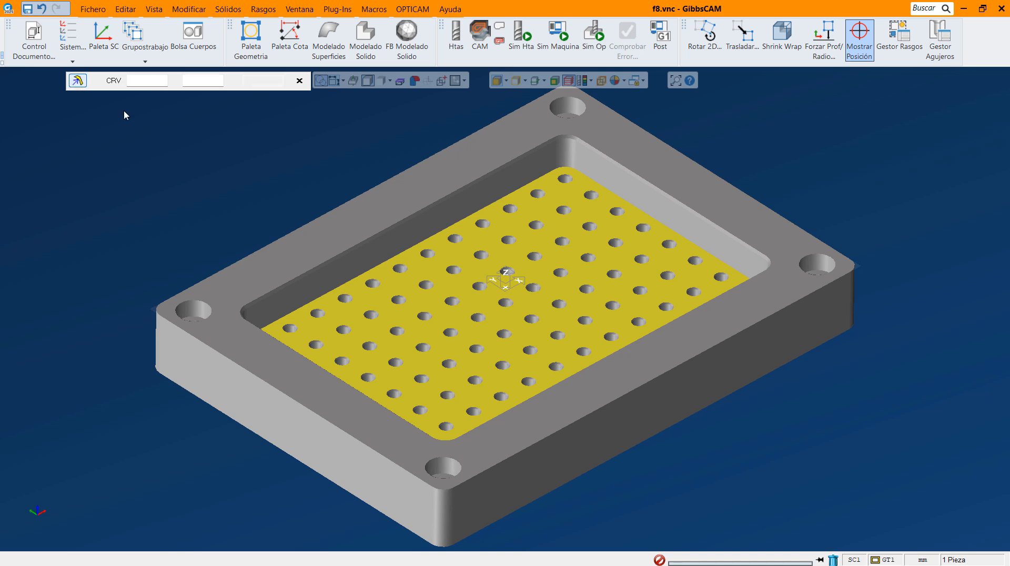
click(565, 152)
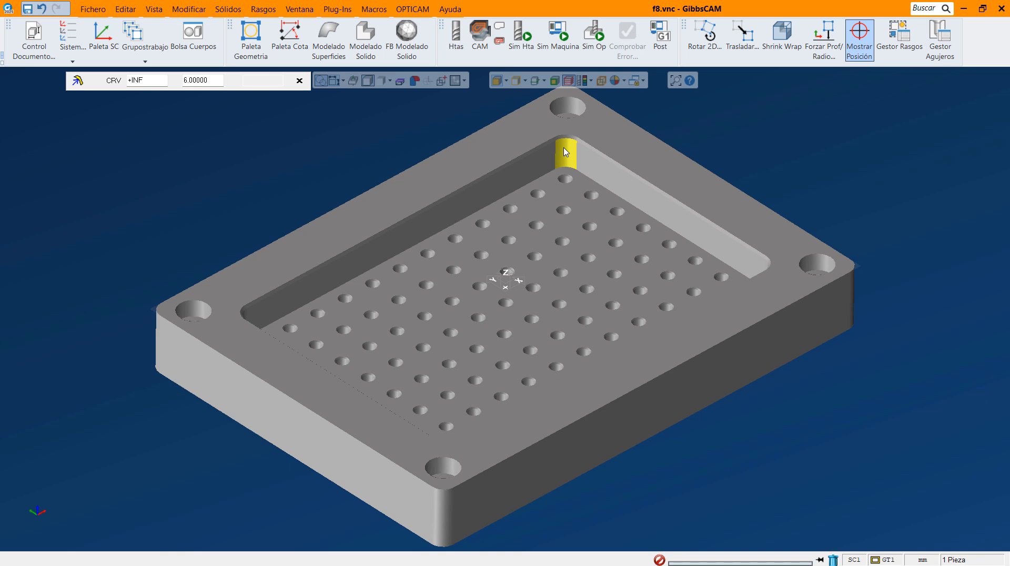
click(299, 81)
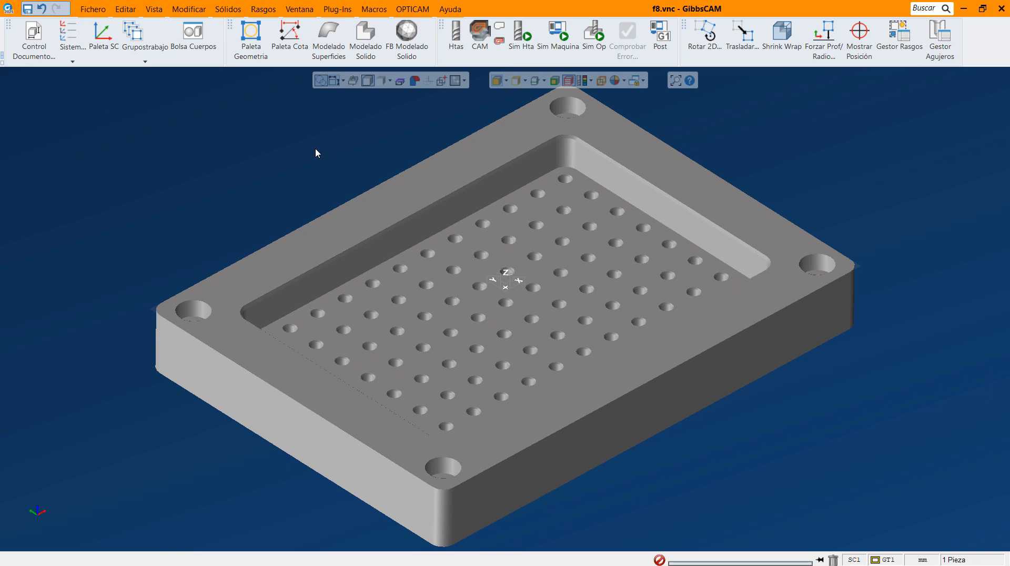
Create tool 1 as an Fdbs end mill with a 12 mm diameter and a 26 mm flute length.
click(462, 33)
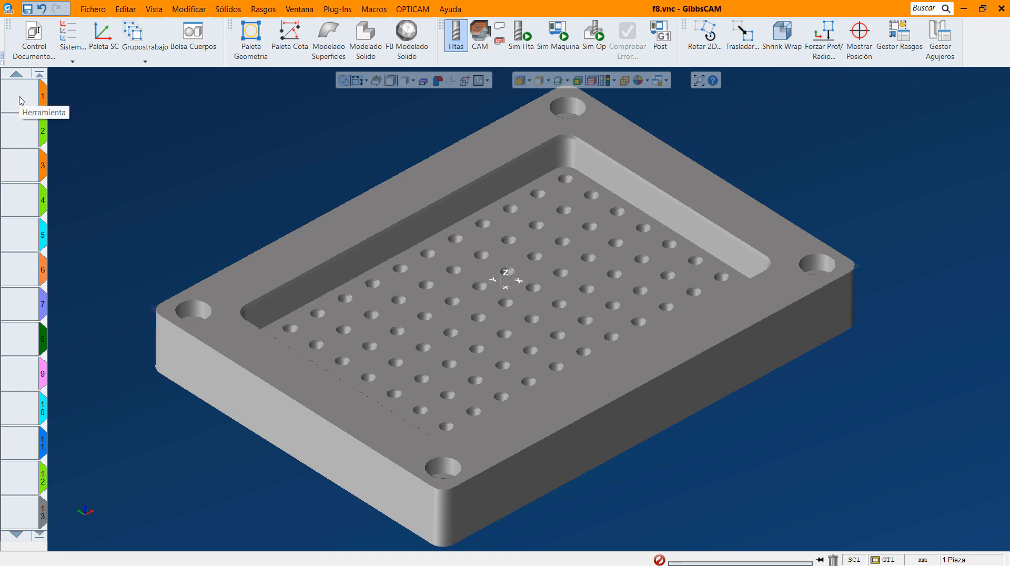
double_click(21, 101)
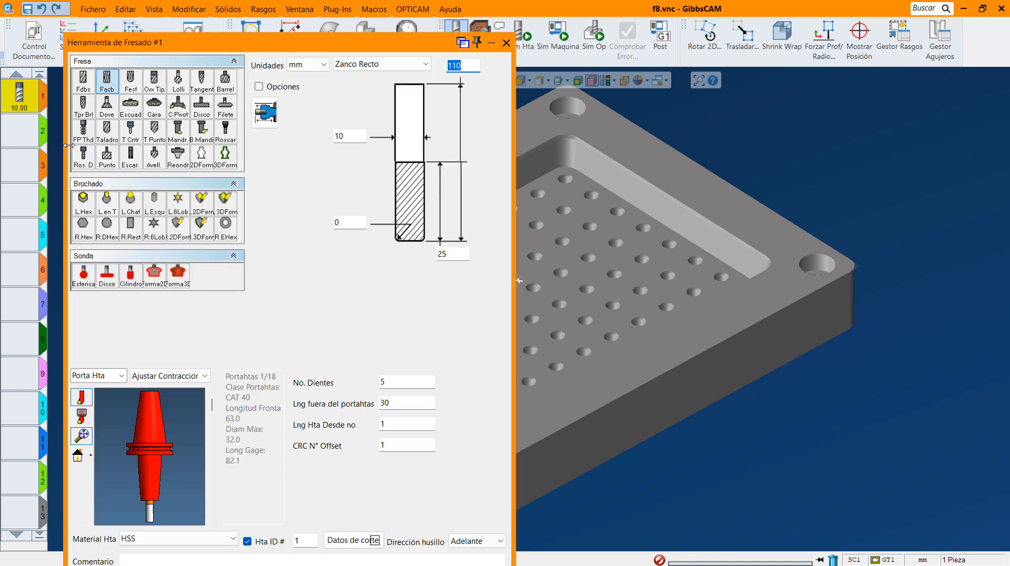
click(83, 87)
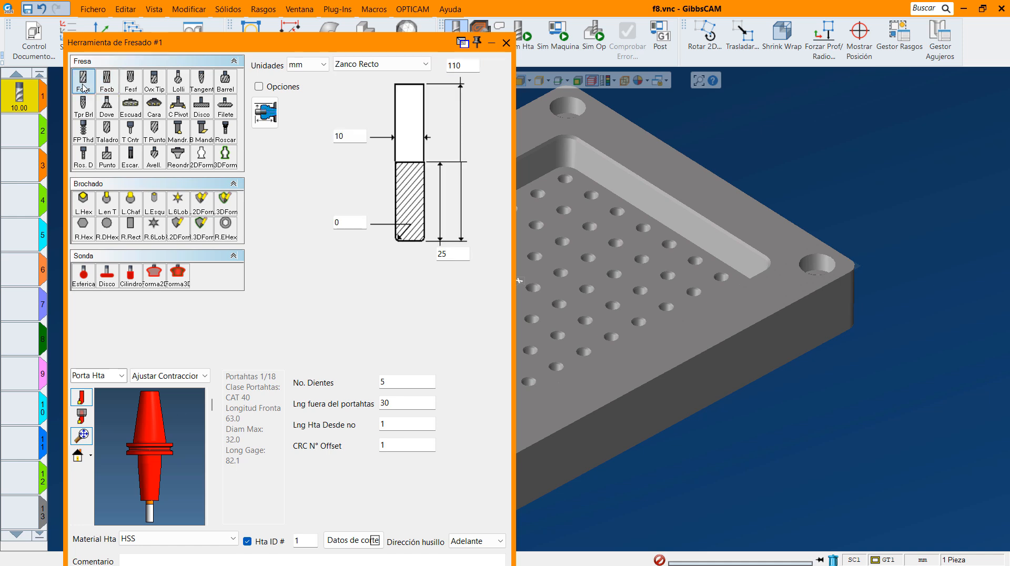
double_click(350, 137)
text(12)
double_click(451, 255)
text(26)
click(396, 383)
drag(327, 43, 339, 25)
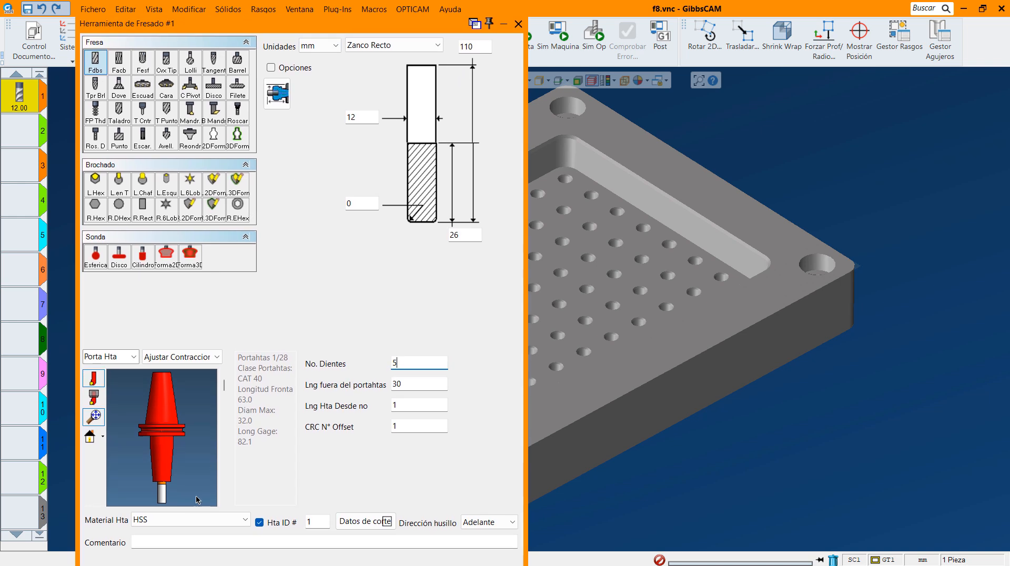
Comment tool 1 as "12 mm chatter free", keep the Ajustar Contraccion holder type and finish the tool definition.
click(185, 543)
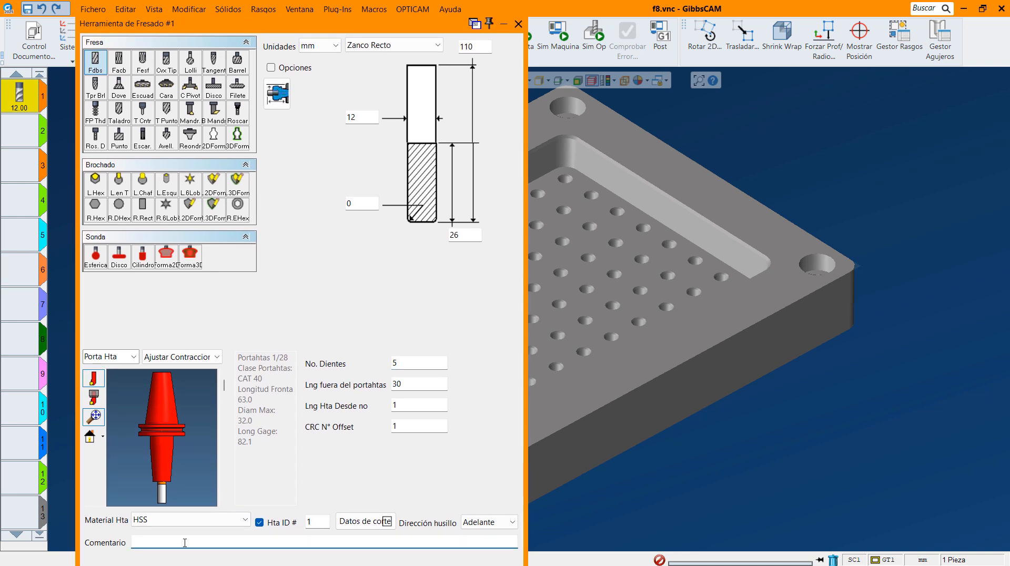
text(12 mm chatter freee)
key(BackSpace)
click(217, 359)
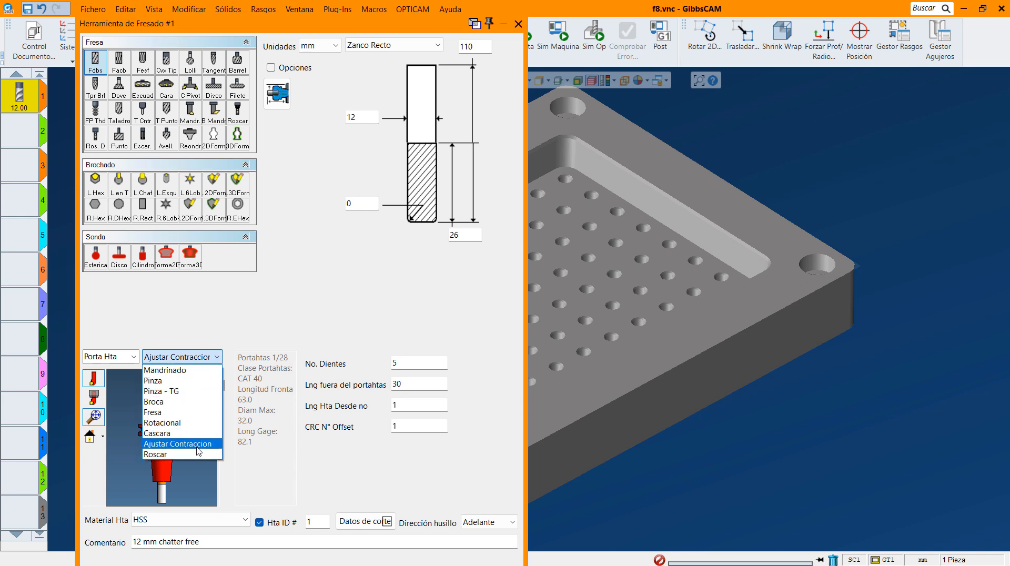
click(185, 445)
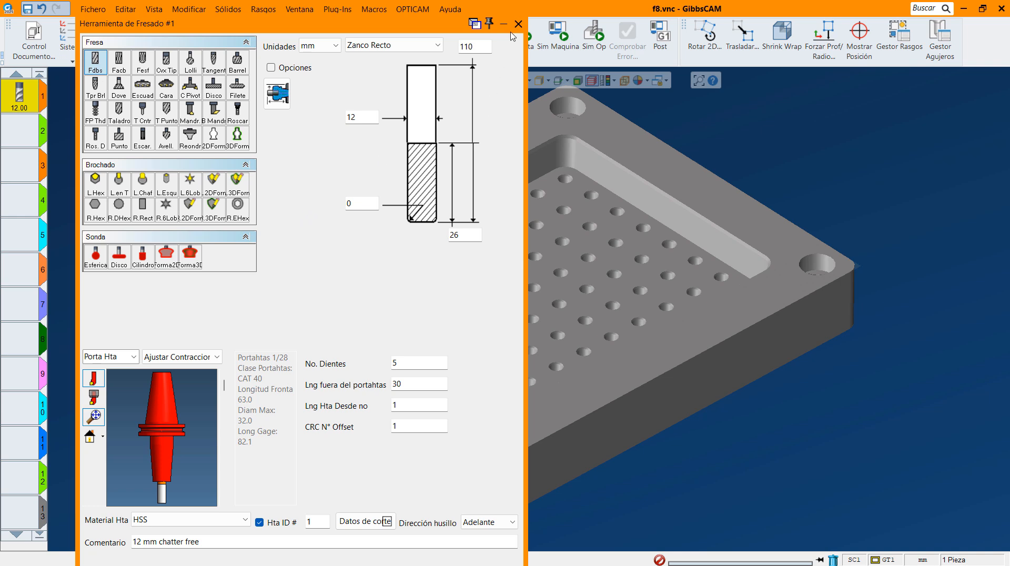
click(518, 24)
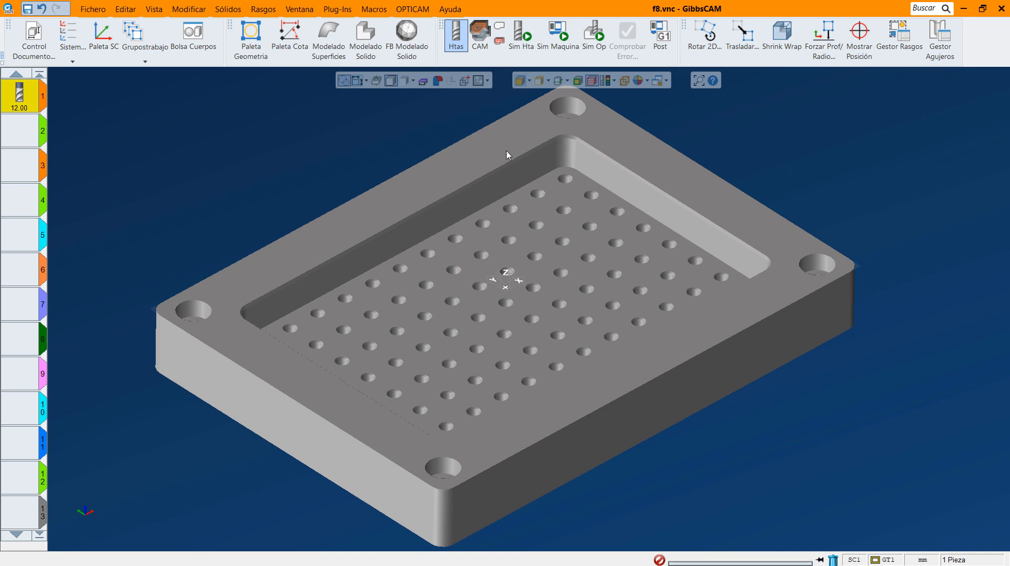
Add a VoluMill process that uses the 12 mm end mill in the first process slot.
click(480, 37)
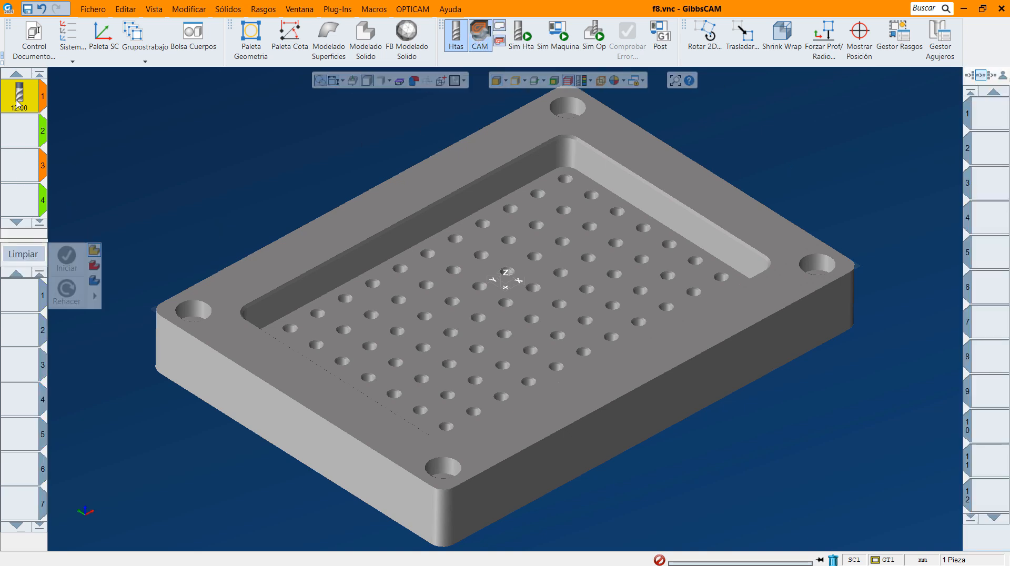
drag(19, 103, 20, 300)
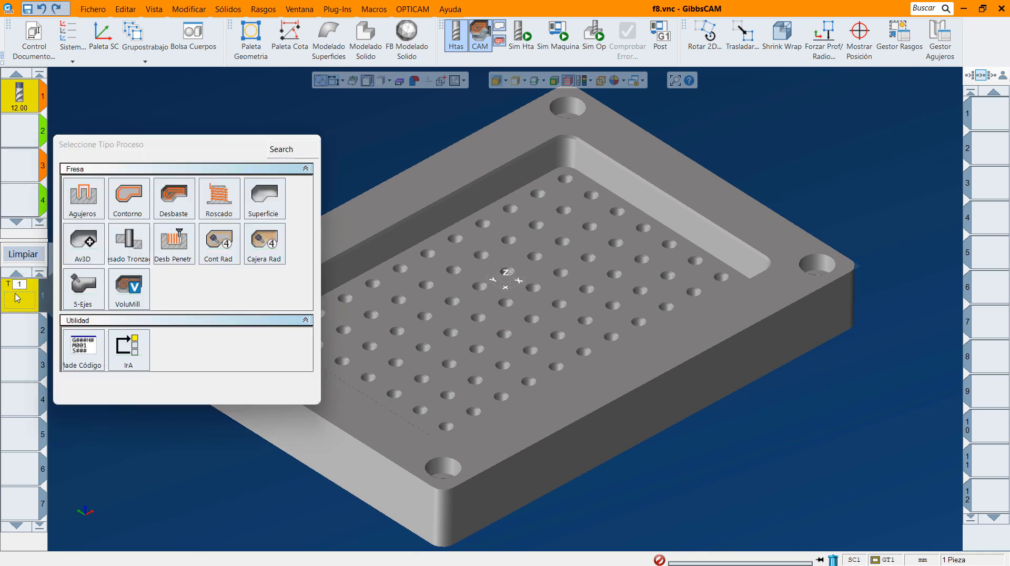
click(131, 294)
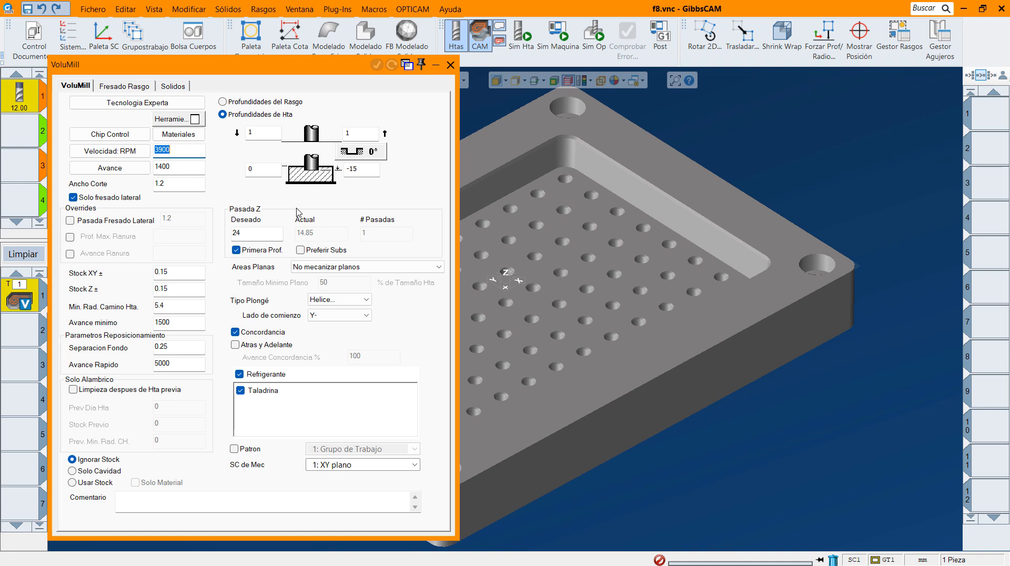
Extract the pocket's profile as geometry from a section plane lowered into the pocket, then turn the section plane off.
click(534, 84)
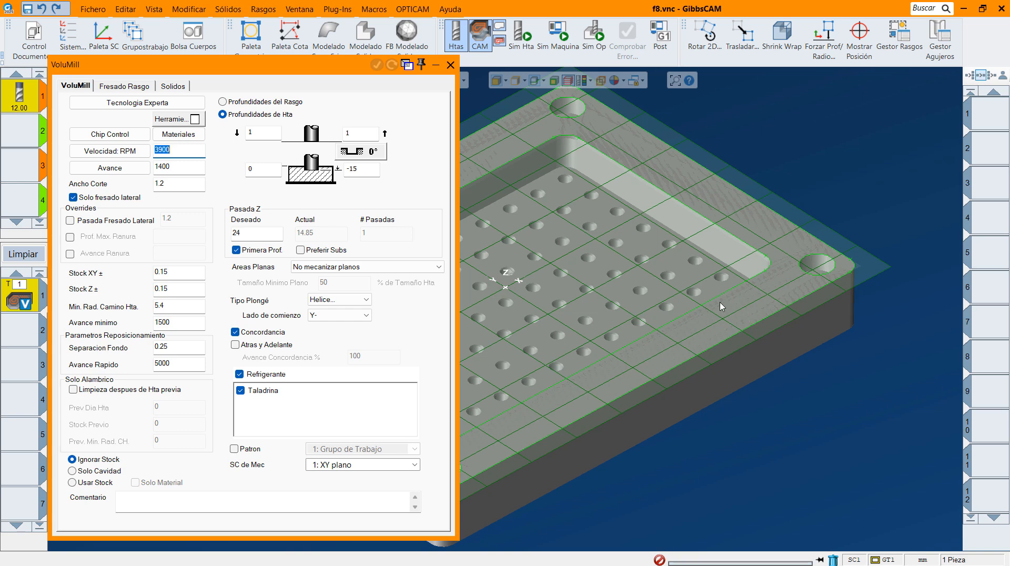
drag(851, 252, 856, 271)
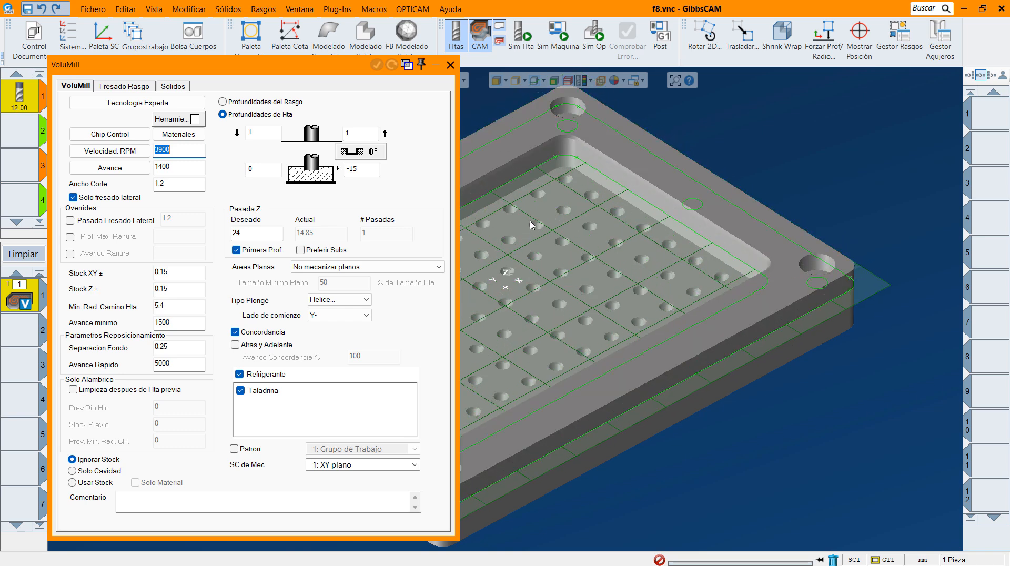
click(483, 195)
right_click(483, 196)
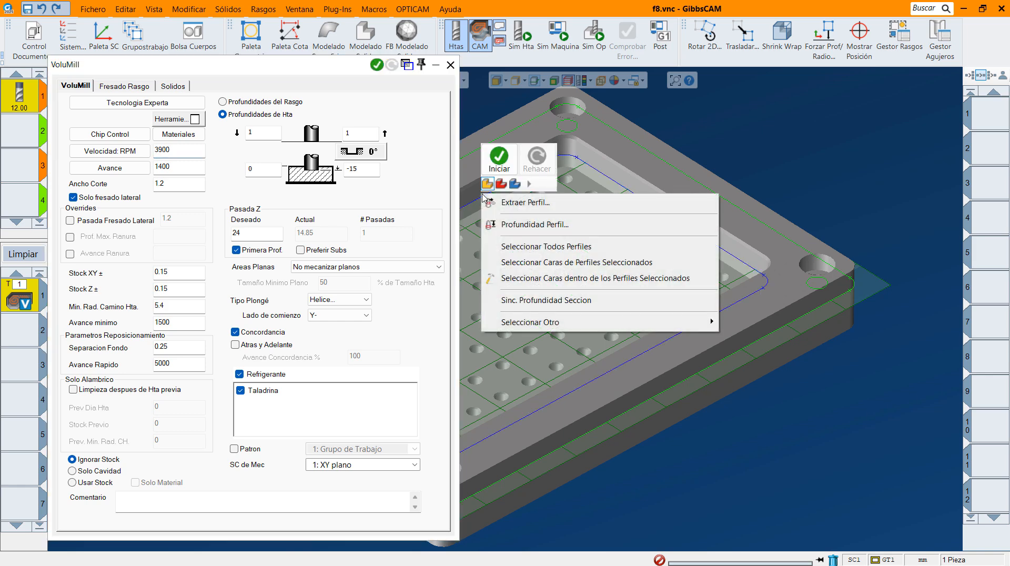
click(519, 203)
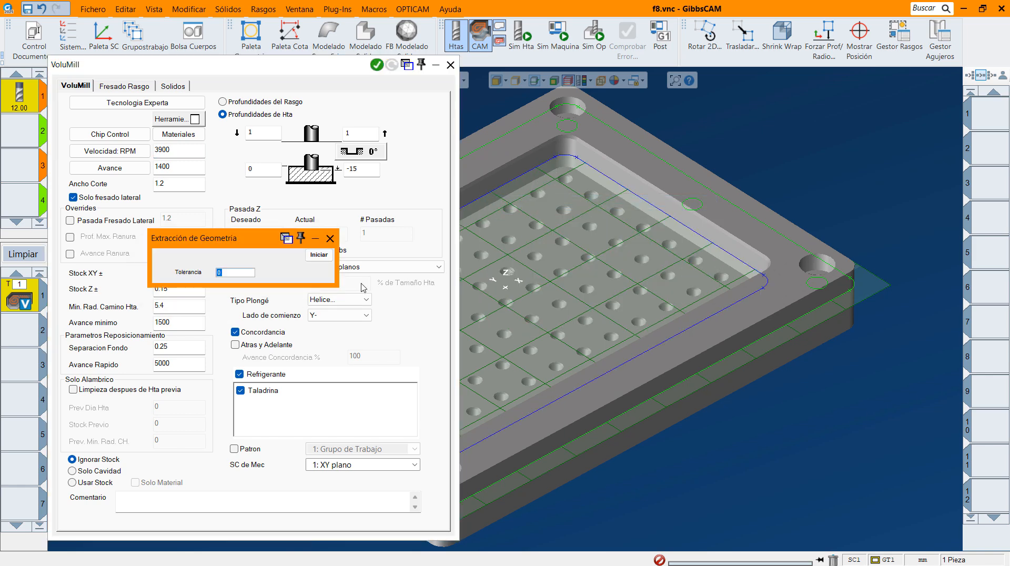
click(319, 256)
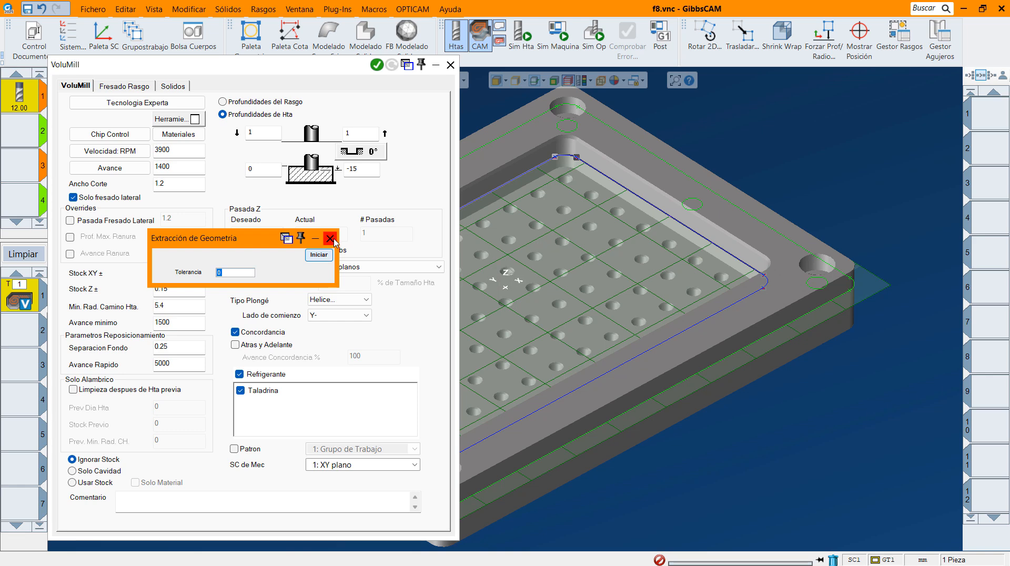
click(330, 239)
click(535, 81)
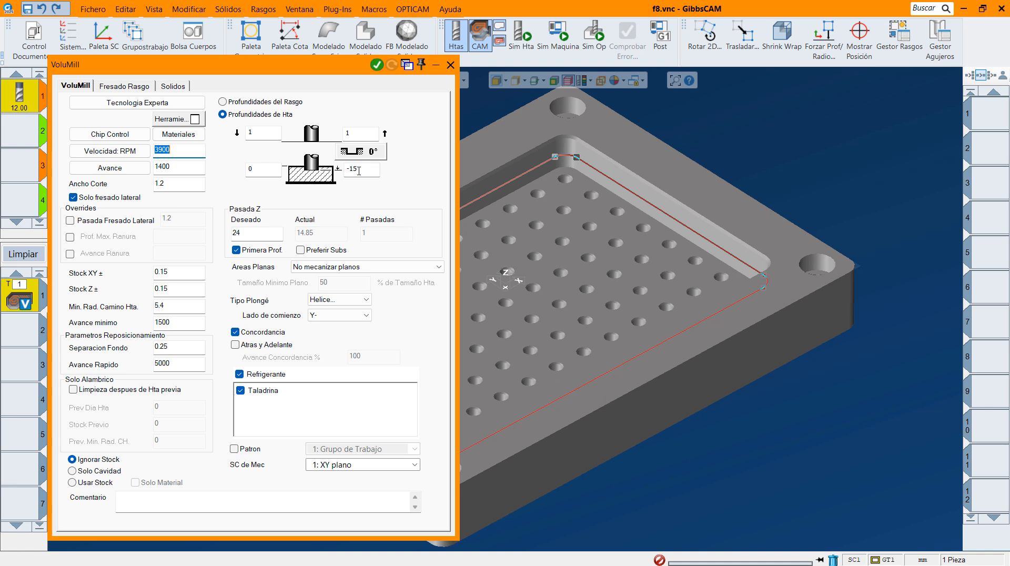
Generate the VoluMill toolpath inside the extracted pocket profile.
drag(359, 171, 338, 169)
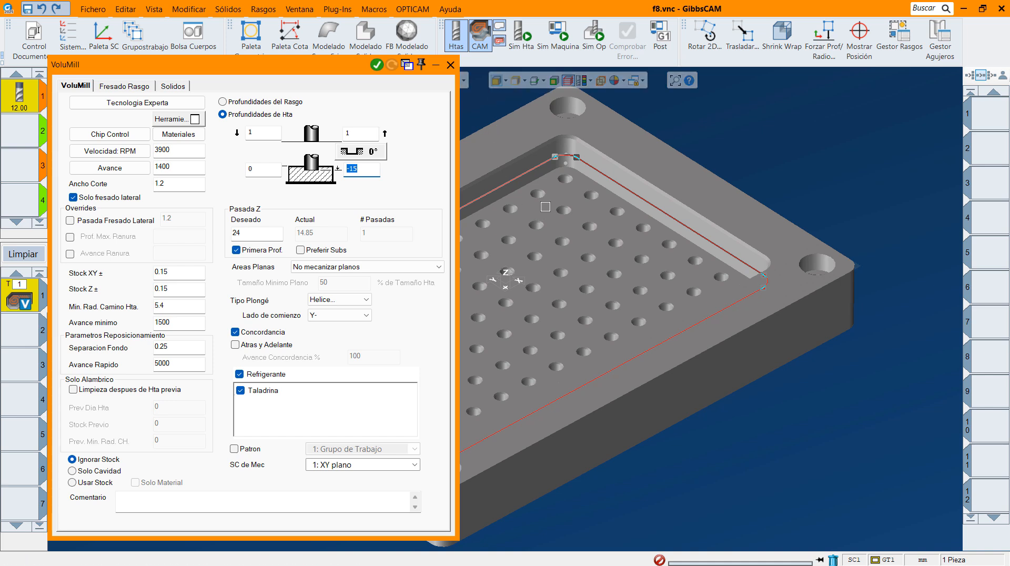
key(Left)
click(377, 65)
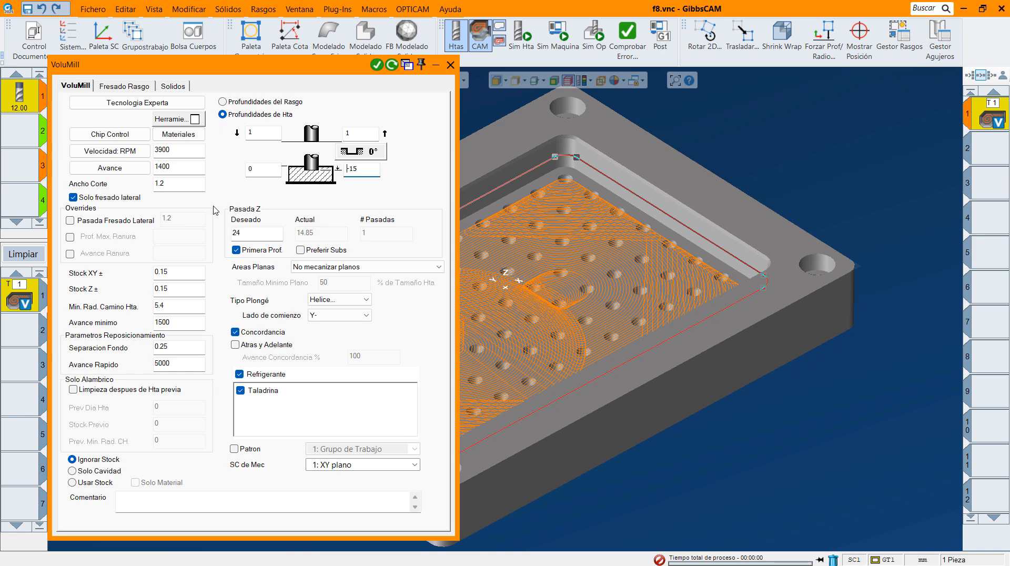
Compare the expert technology cutting data for Acero Hta and Alto Silicon Aluminum (4% a 13% Si), then return to Acero Inoxidable - Austenitico.
click(130, 104)
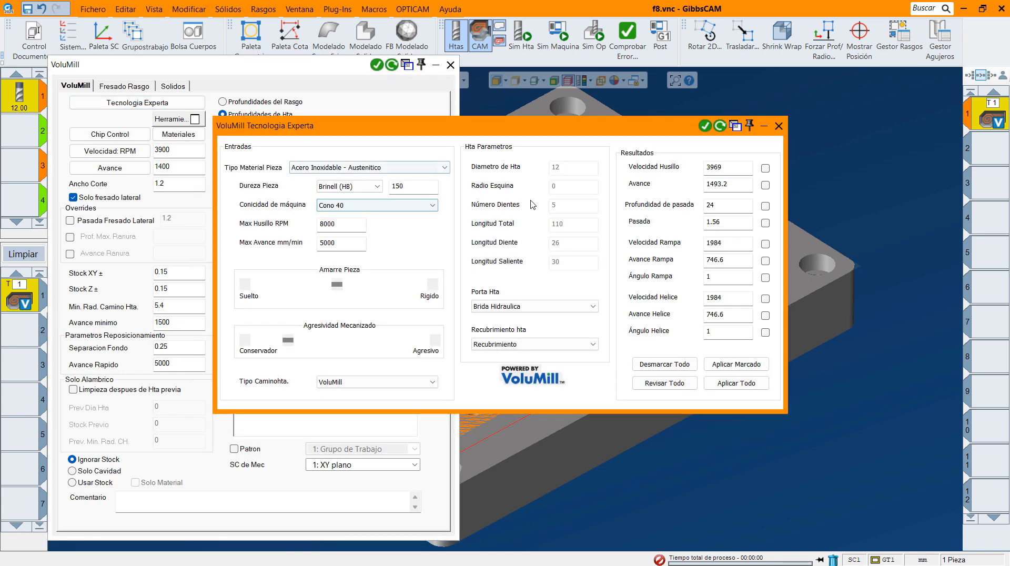
click(447, 169)
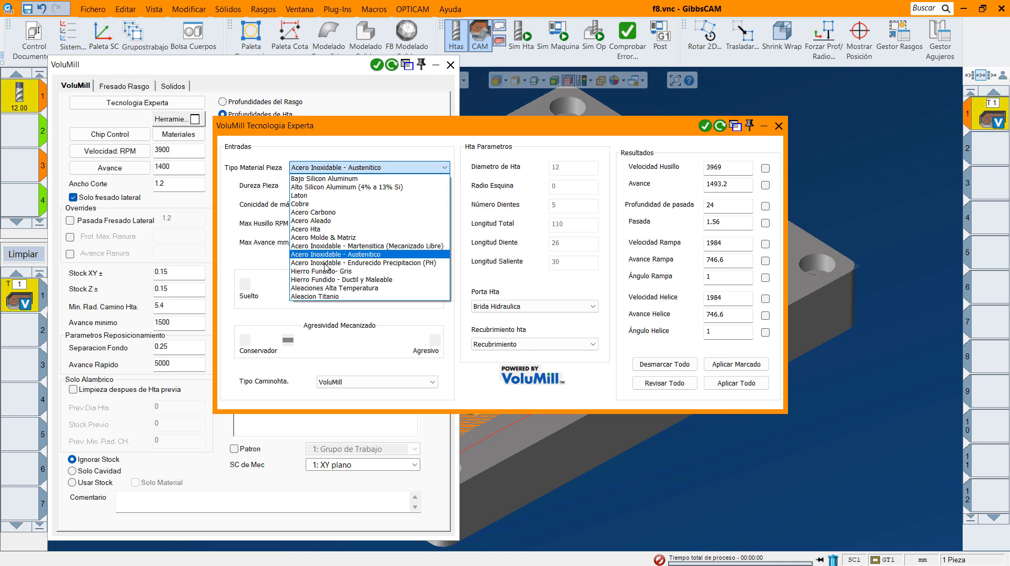
click(324, 229)
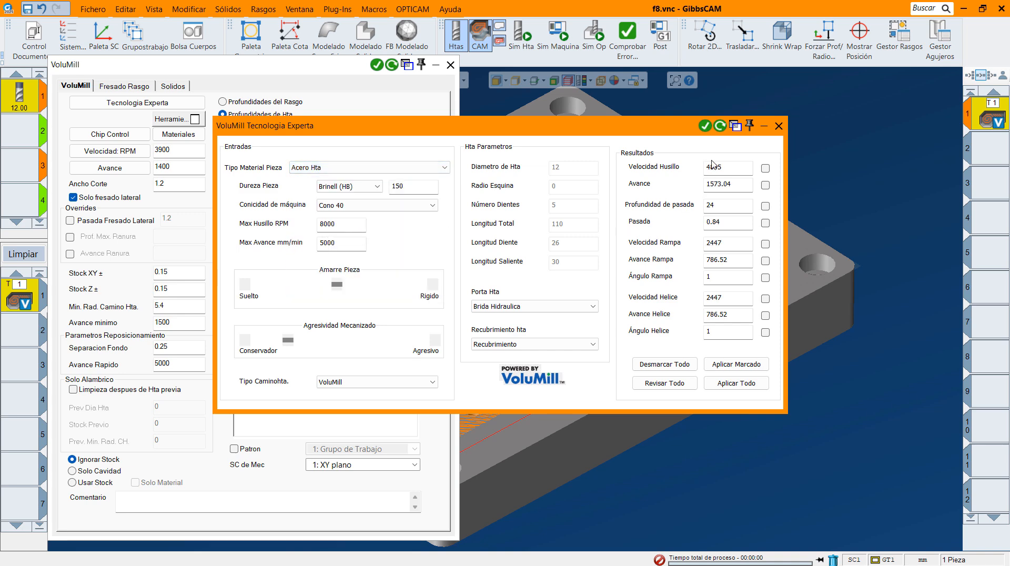
click(445, 169)
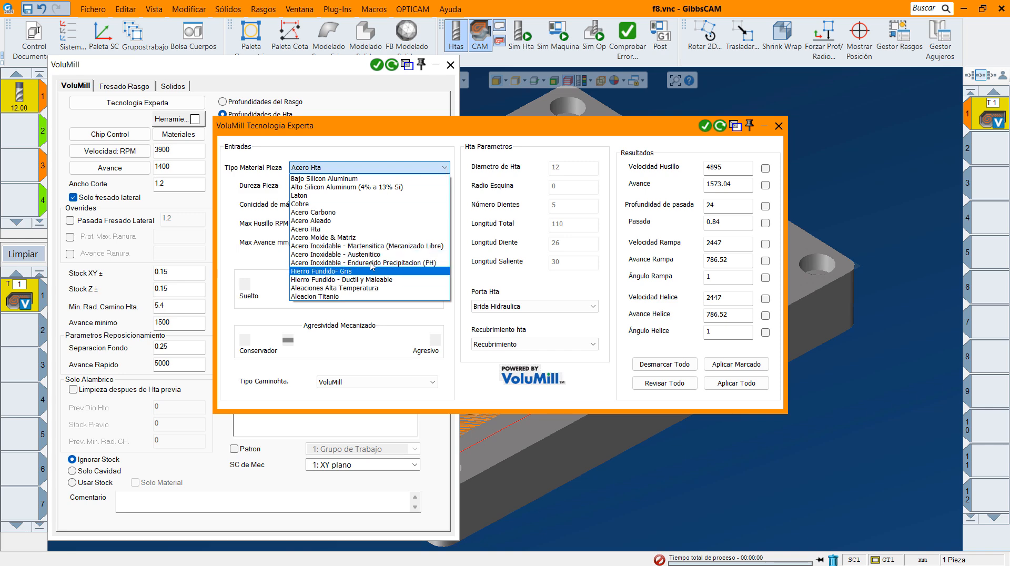
click(345, 188)
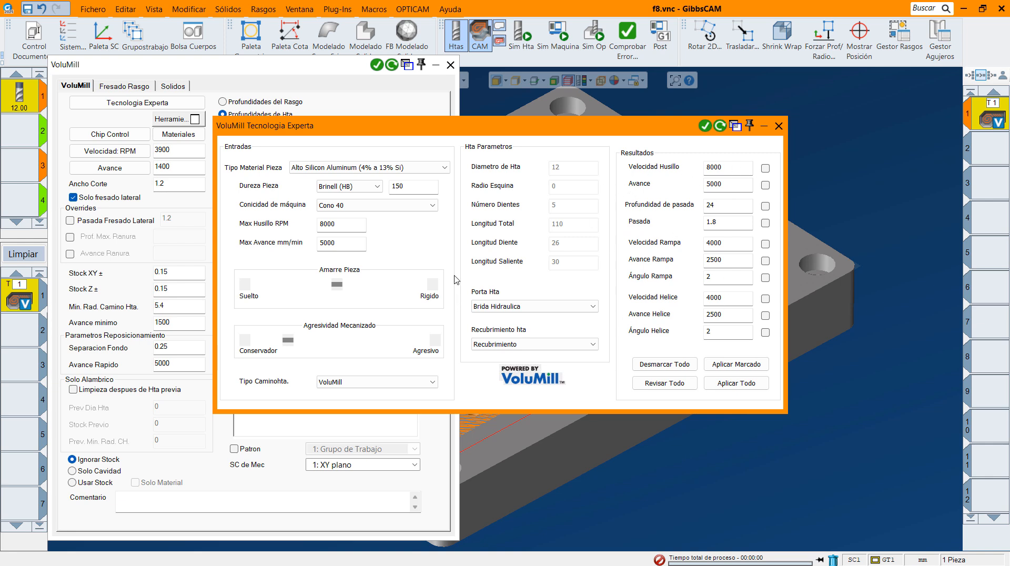
click(444, 168)
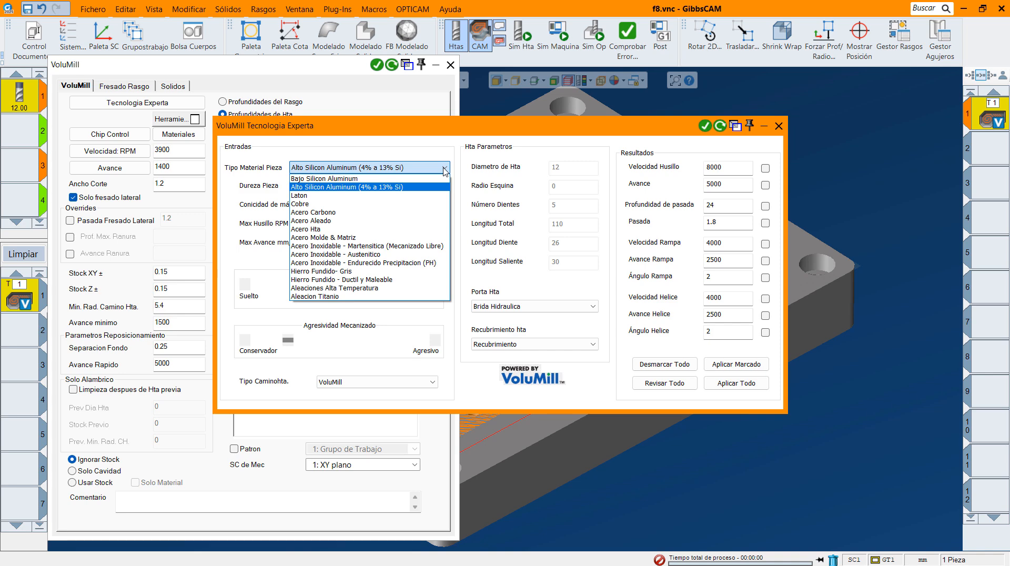
click(365, 255)
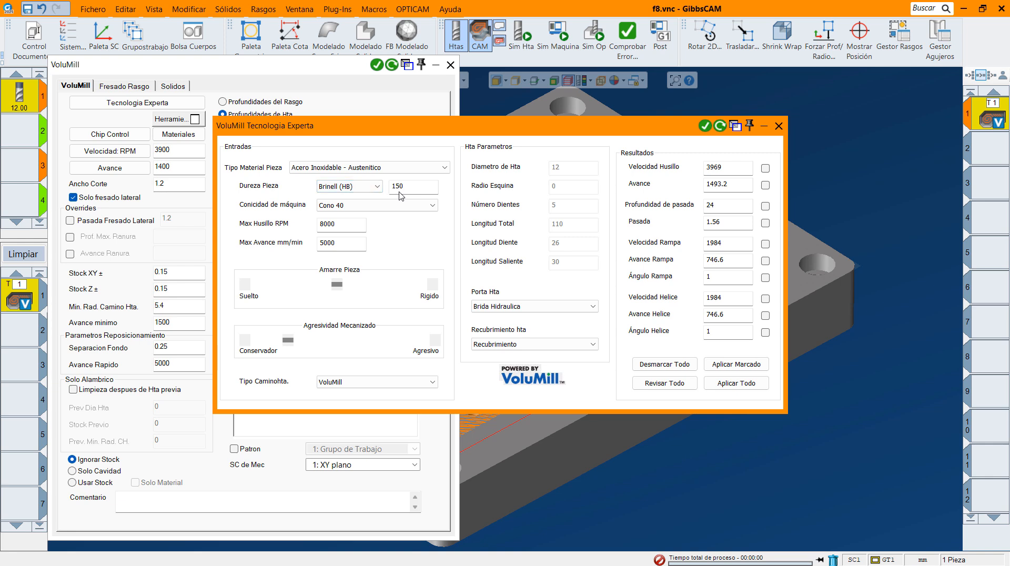
Keep the machine taper at Cono 40 and raise the machining aggressiveness to midway between Conservador and Agresivo.
click(371, 206)
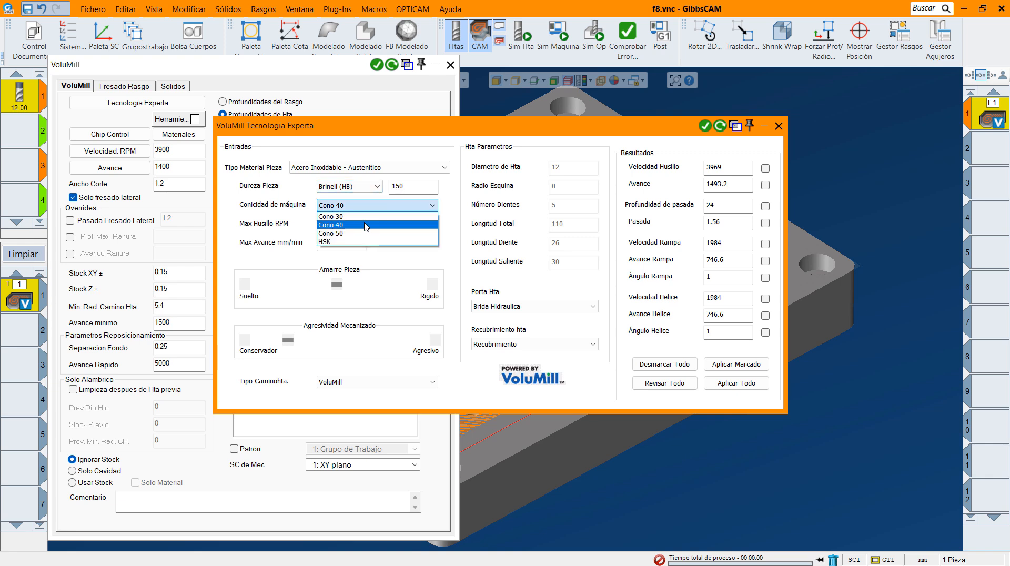
click(367, 225)
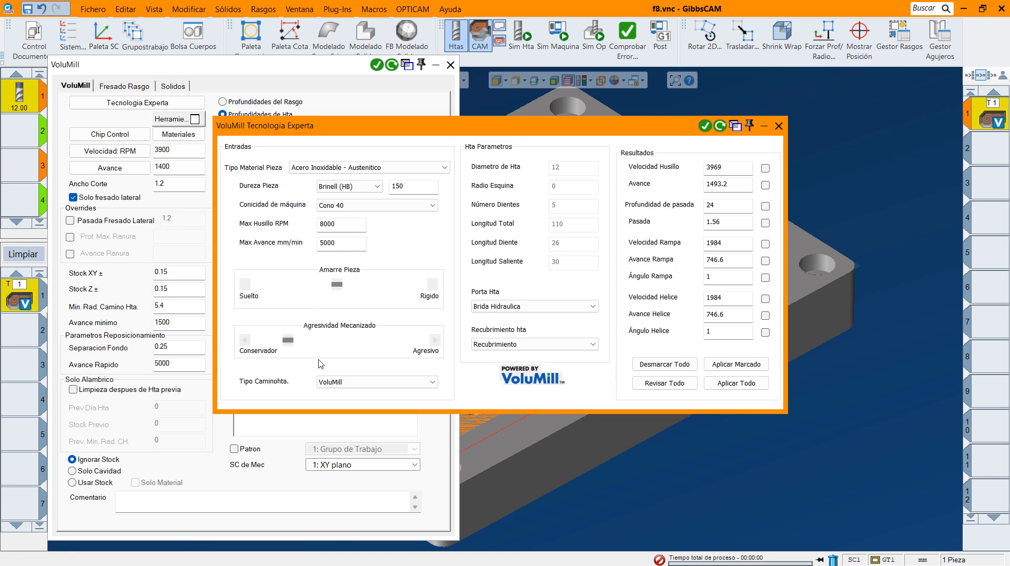
mouse_move(336, 285)
mouse_down()
mouse_move(258, 285)
mouse_move(423, 287)
mouse_move(339, 293)
mouse_up()
drag(335, 288, 337, 289)
drag(291, 341, 339, 348)
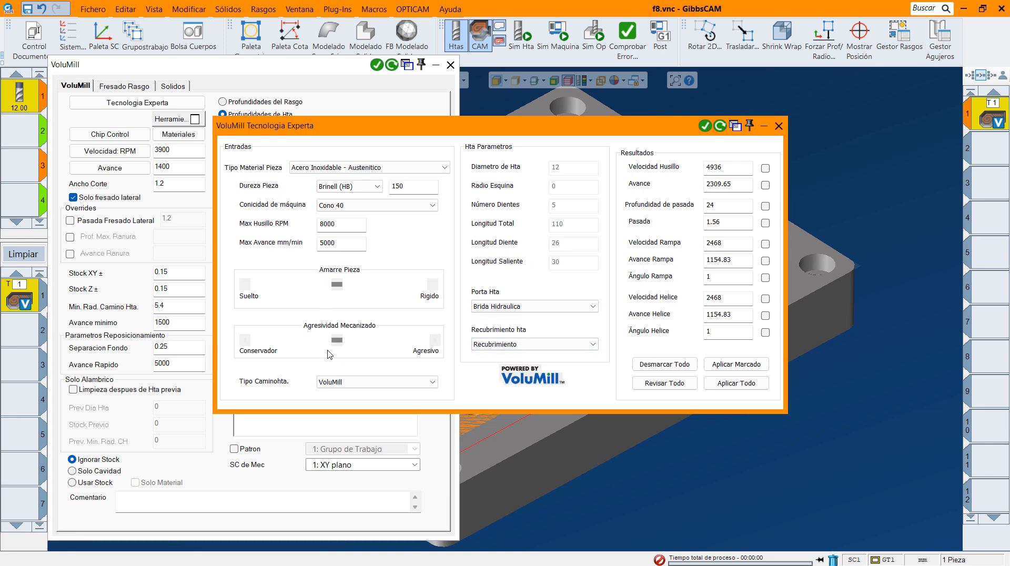
Lower the machining aggressiveness towards Conservador and set the spindle speed to 3900, the feed to 1400 and the stepover (Pasada) to 1.2.
drag(337, 341, 287, 344)
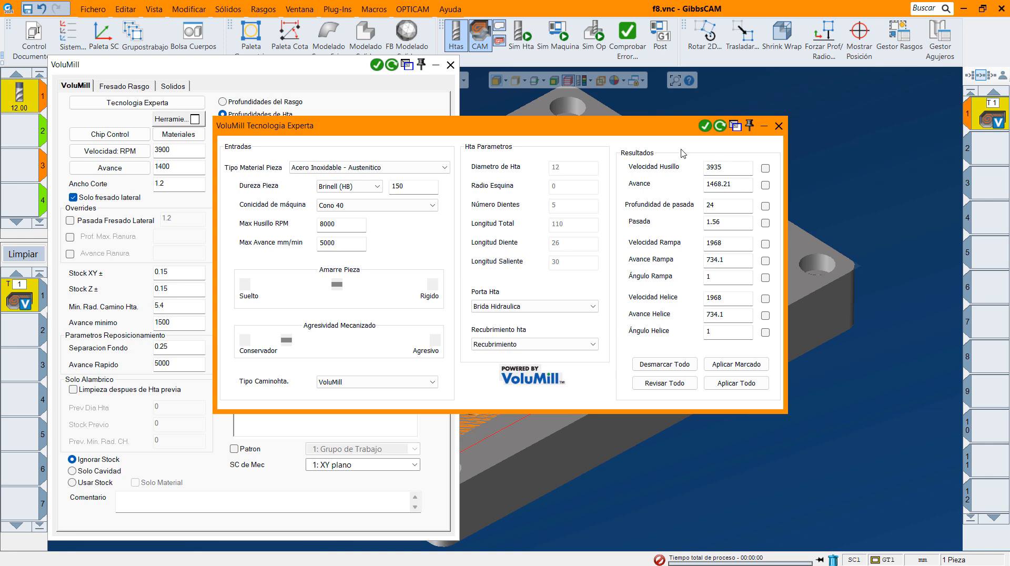
double_click(731, 168)
text(2)
text(3900)
double_click(736, 184)
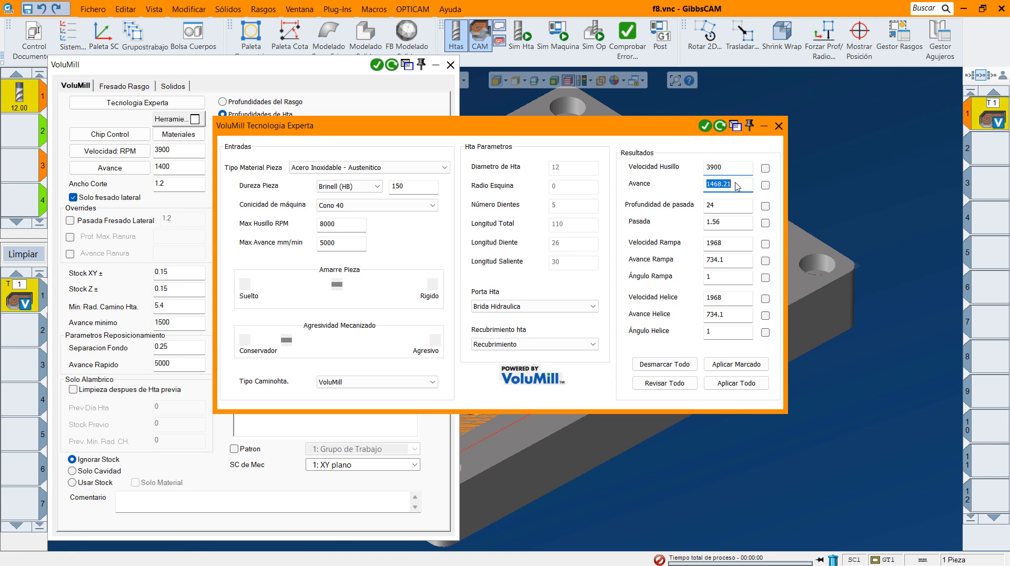
text(1400)
click(732, 171)
click(731, 188)
click(733, 209)
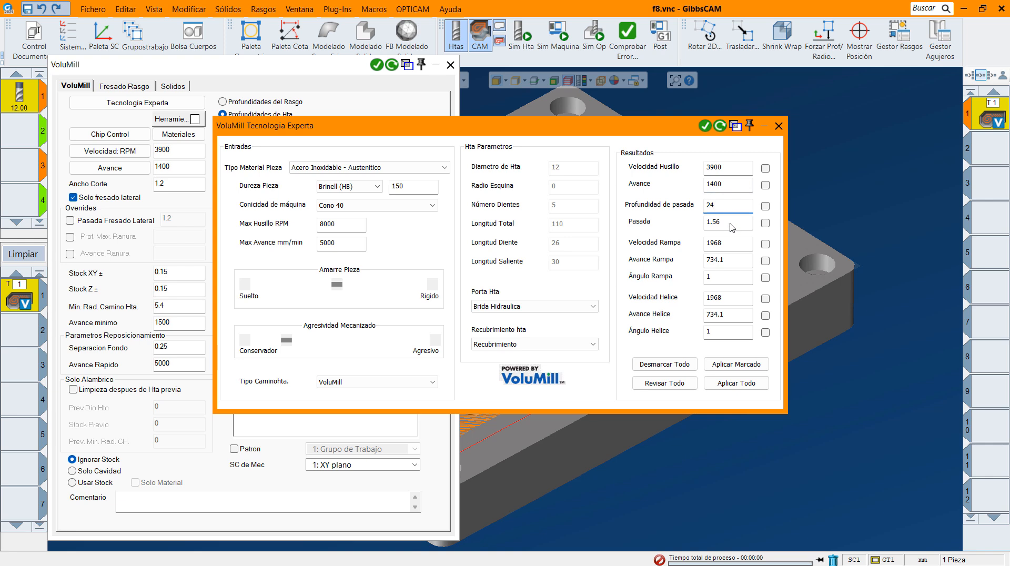
double_click(733, 225)
text(1.2)
Set the ramp values to speed 3900, feed 700 and angle 2.5.
click(733, 245)
text(3900)
click(739, 264)
double_click(733, 263)
text(700)
double_click(727, 277)
text(2.5)
Set the helix values to speed 3600, feed 700 and angle 2.5, and apply all expert technology results to the operation.
double_click(731, 299)
text(360)
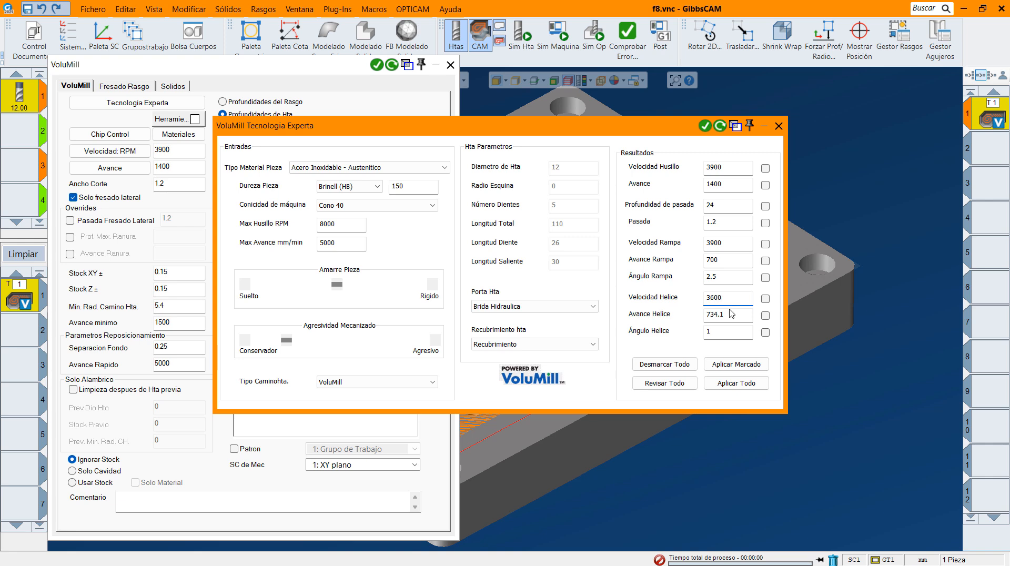
double_click(733, 319)
text(700)
double_click(732, 338)
text(2.5)
click(735, 388)
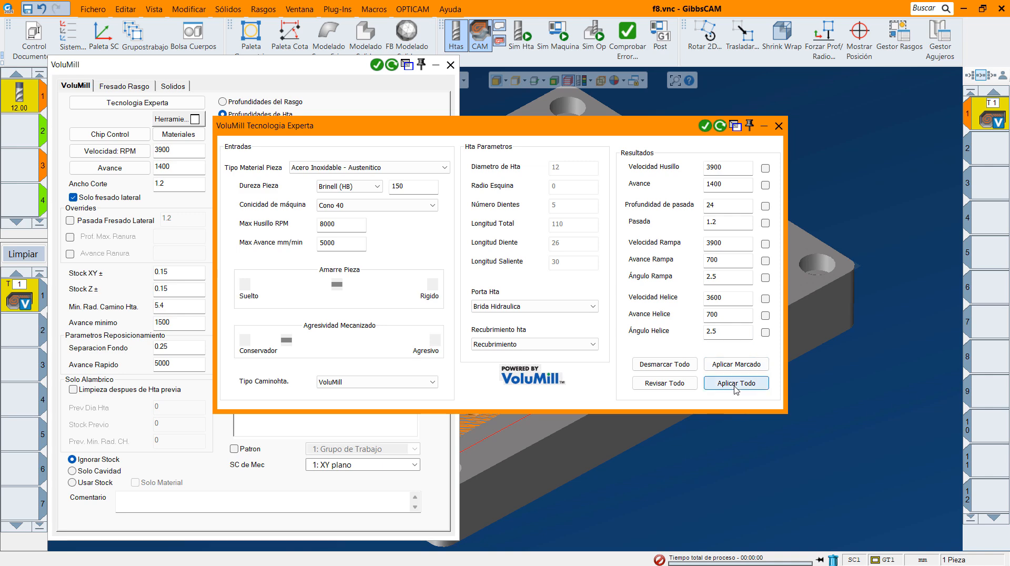
click(778, 126)
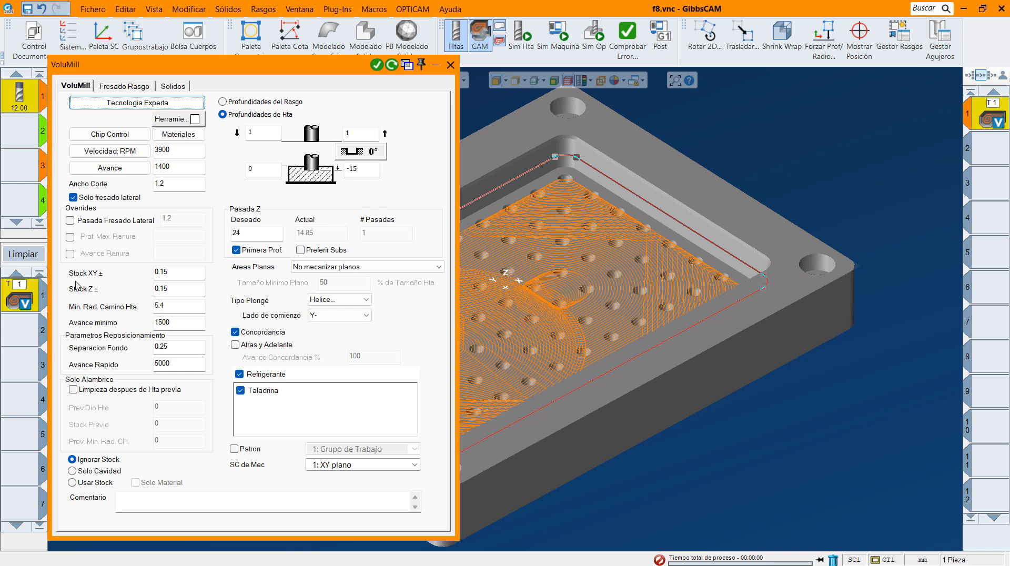
Set the repositioning bottom clearance (Separacion Fondo) to 50 and regenerate the VoluMill toolpath.
click(178, 274)
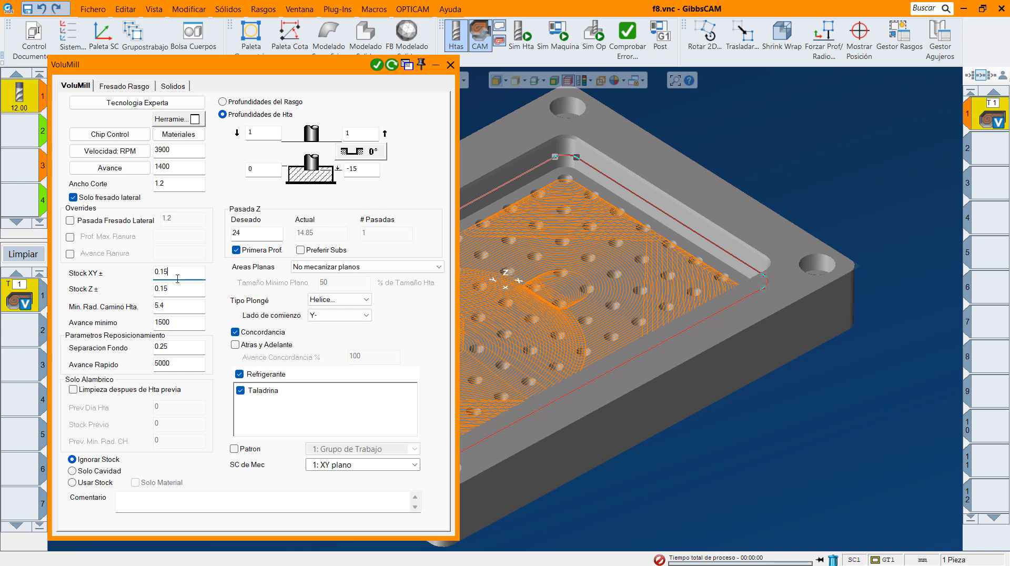
click(176, 291)
click(176, 309)
click(184, 324)
click(182, 347)
text(50)
click(392, 65)
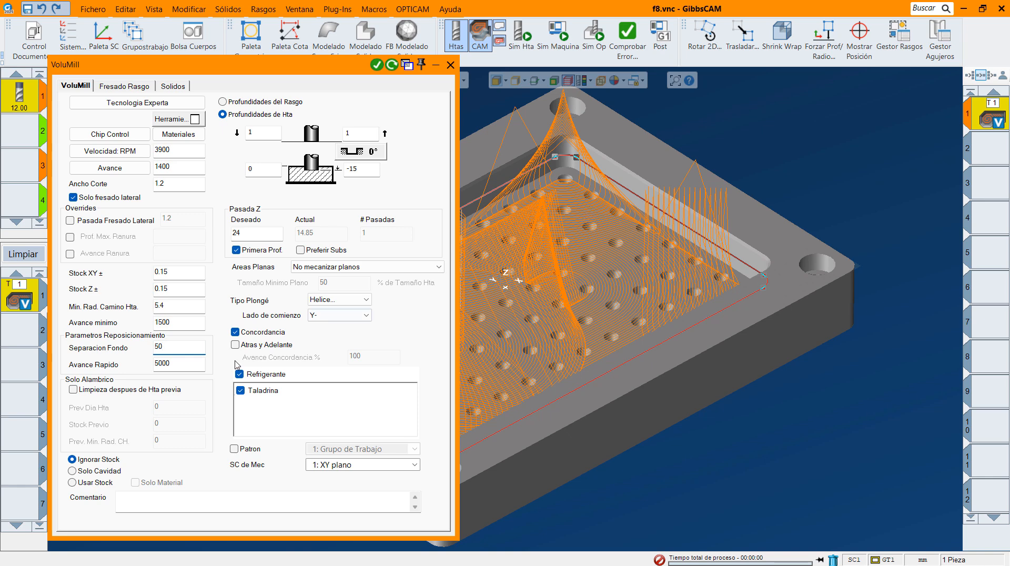
Restore the repositioning bottom clearance to 0.25 and regenerate the VoluMill toolpath.
double_click(174, 347)
key(BackSpace)
click(177, 363)
click(391, 64)
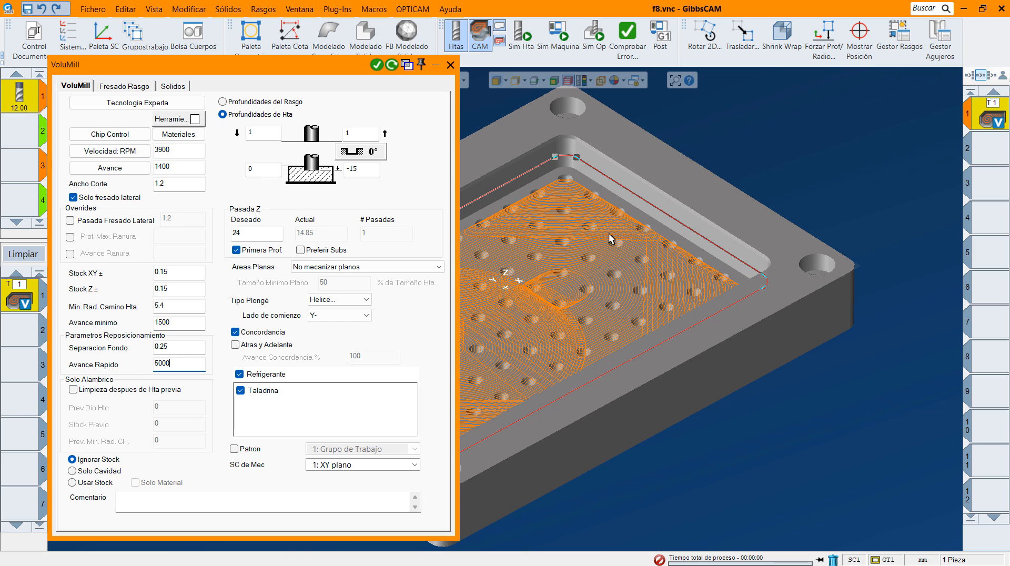
Regenerate the operation with a desired Z pass of 15 and the coolant turned off, and clear the process list.
middle_drag(613, 238, 755, 230)
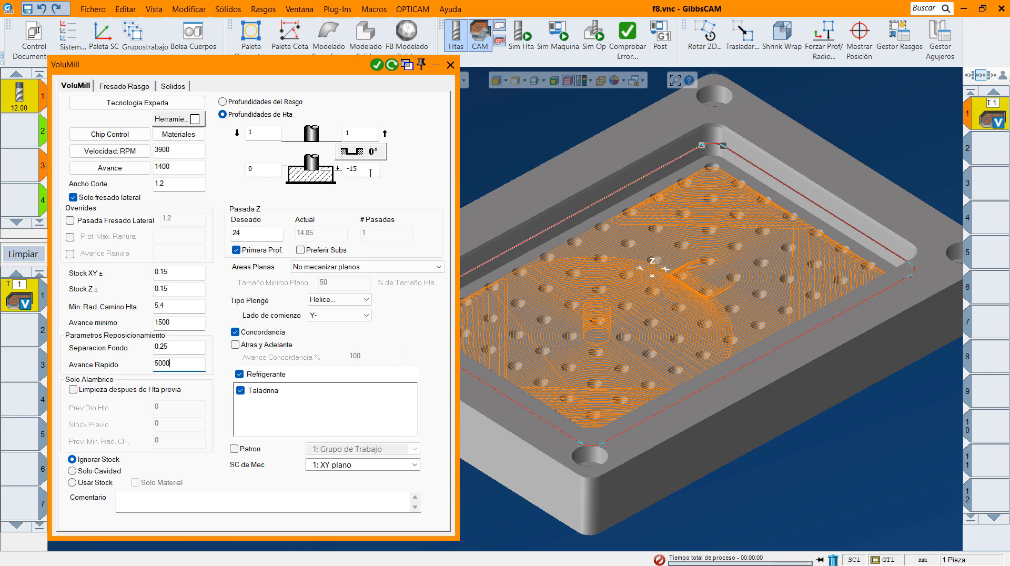
double_click(263, 233)
text(15)
click(240, 375)
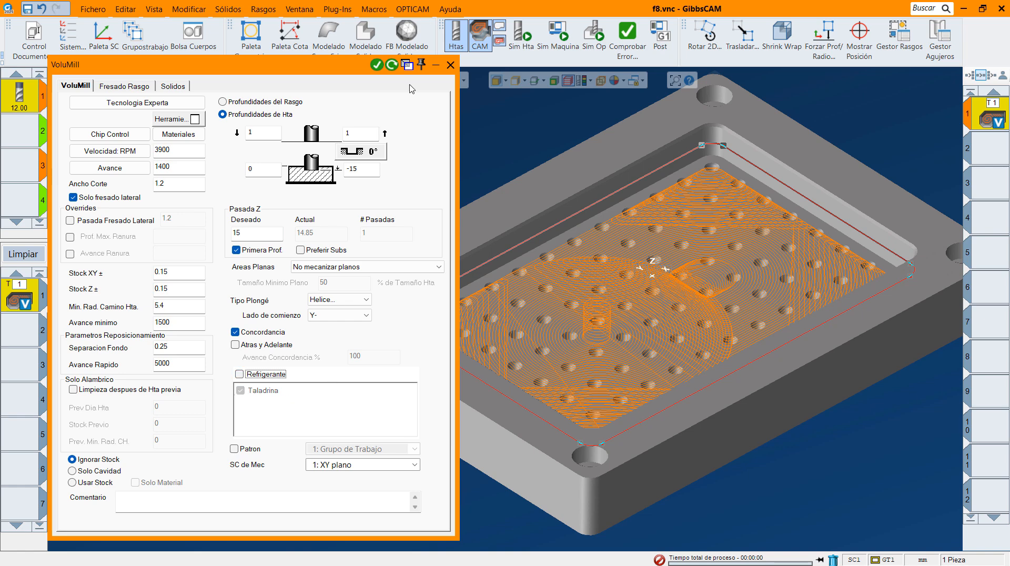
click(392, 66)
click(450, 65)
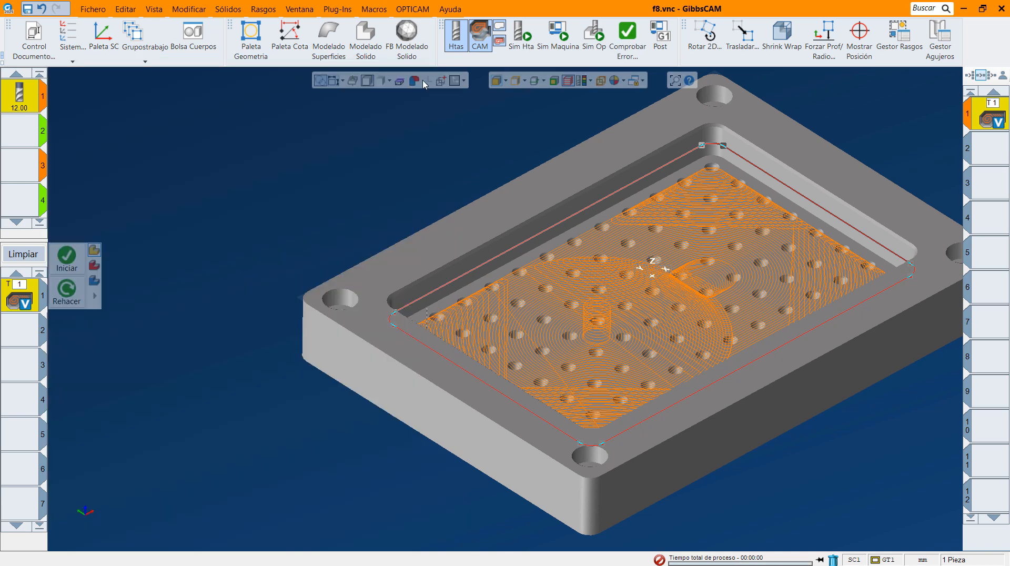
click(15, 255)
Simulate the tool motion on the finished part, playing the helical entry slowly and the rest of the toolpath faster.
click(62, 503)
click(335, 170)
click(496, 80)
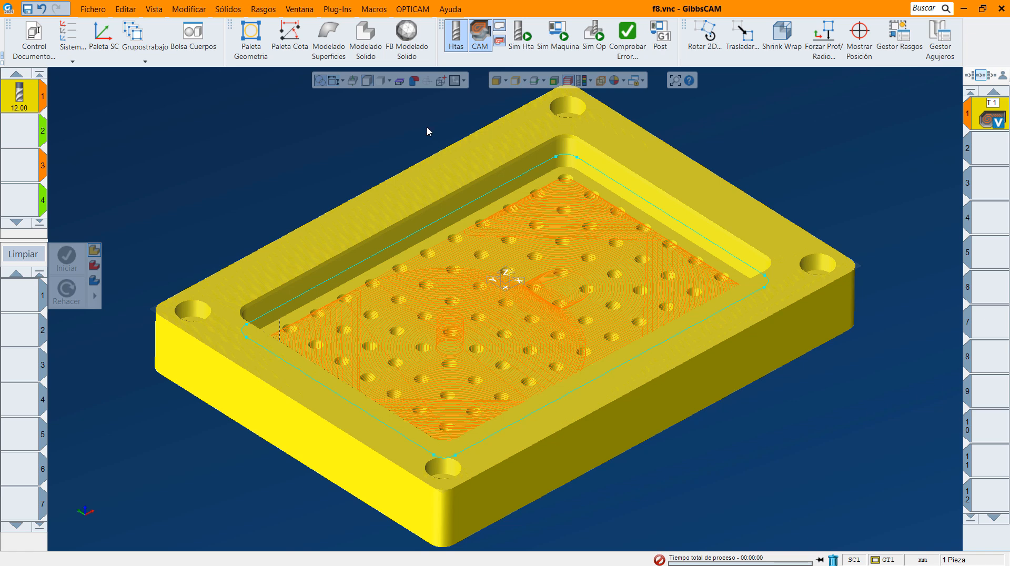
click(522, 38)
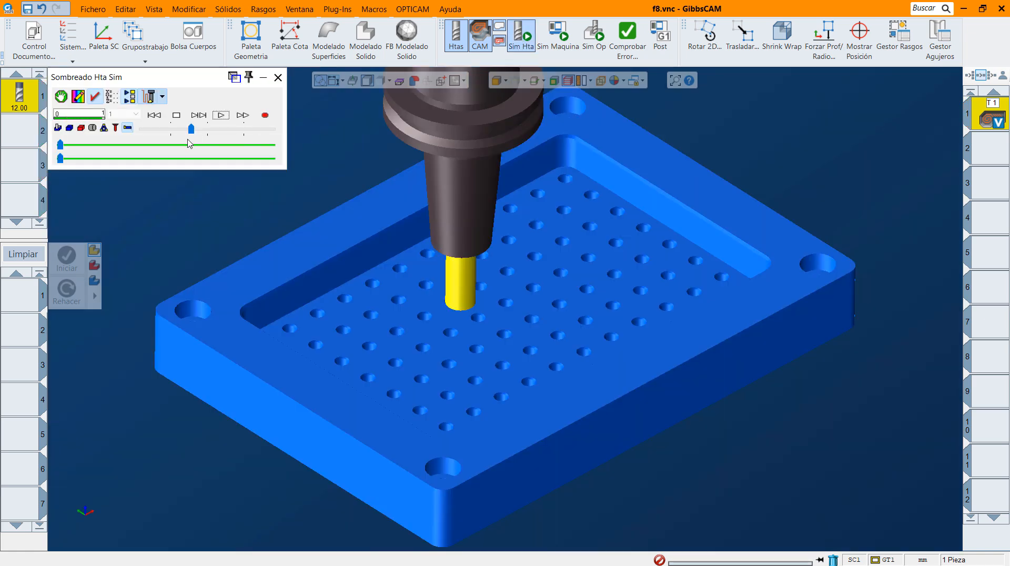
drag(191, 129, 185, 129)
click(221, 115)
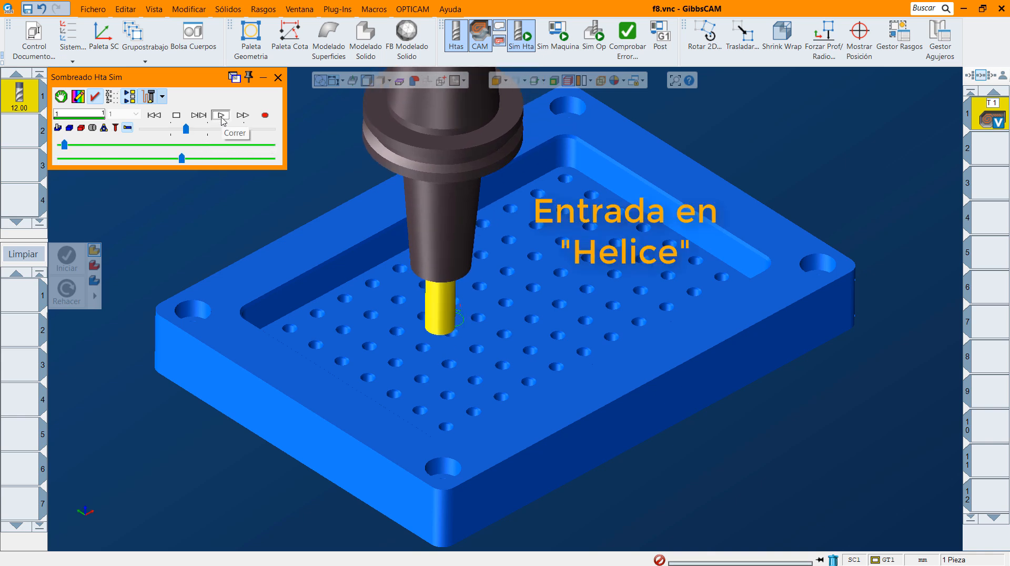
drag(186, 129, 197, 129)
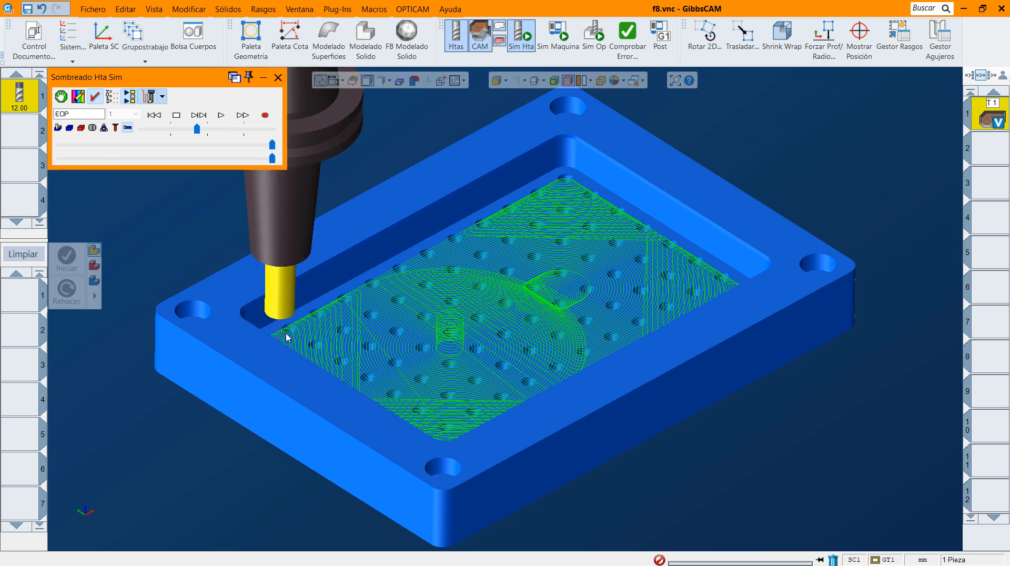
click(278, 78)
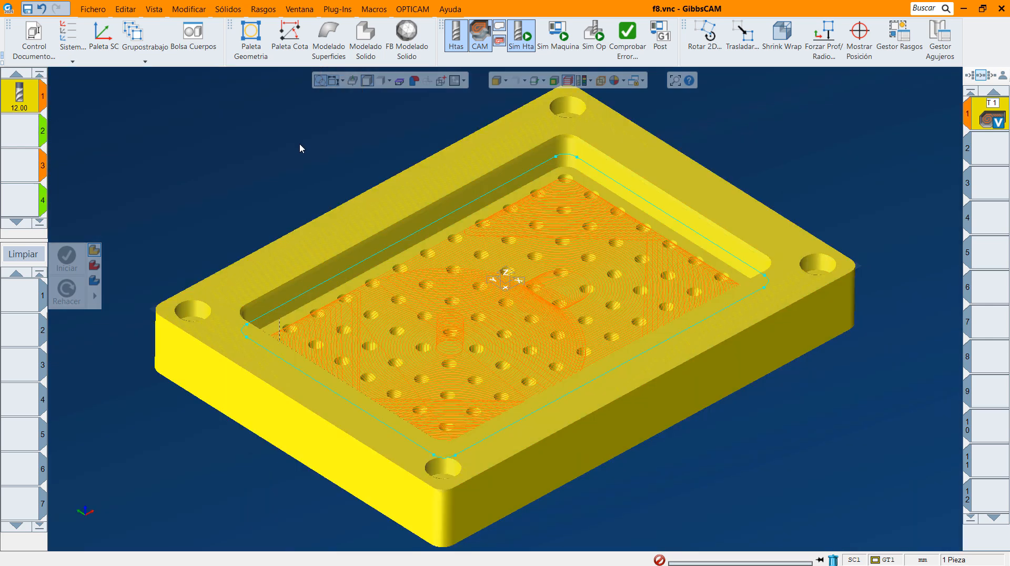
Run the operation simulation to the end of the program, raising the playback speed, to check the pocket's material removal.
click(595, 38)
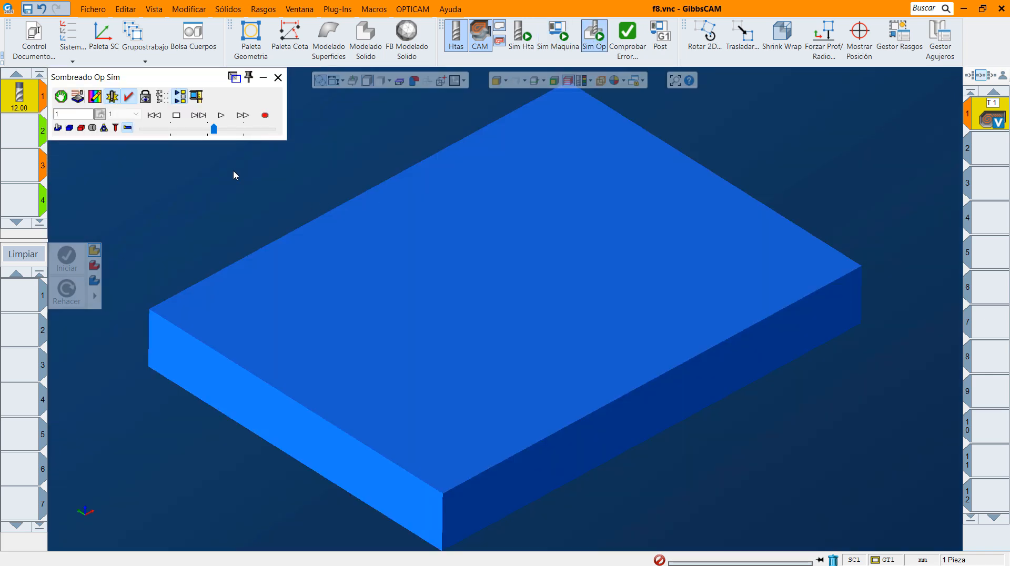
click(221, 116)
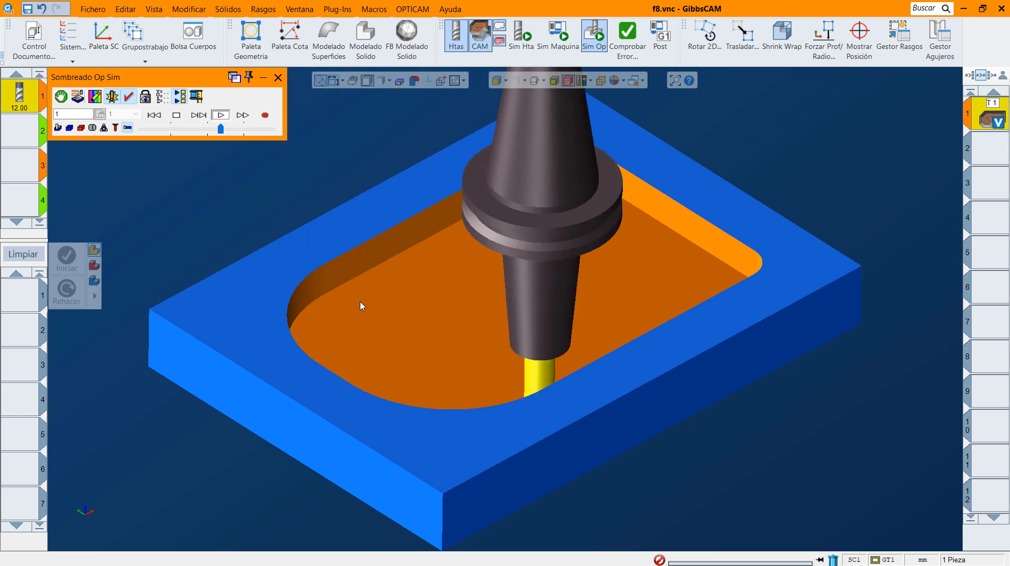
click(236, 129)
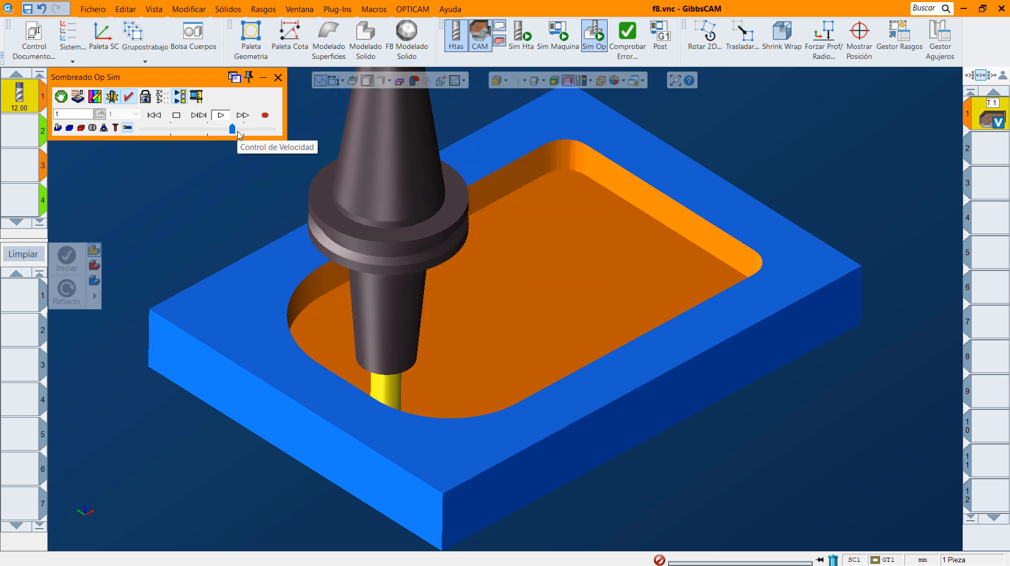
click(239, 132)
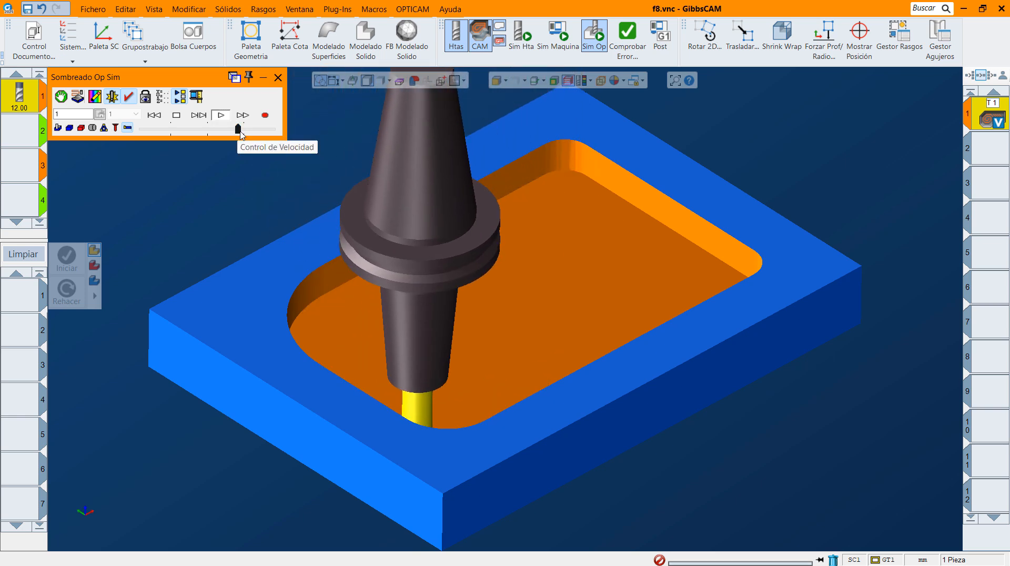
drag(239, 132, 247, 133)
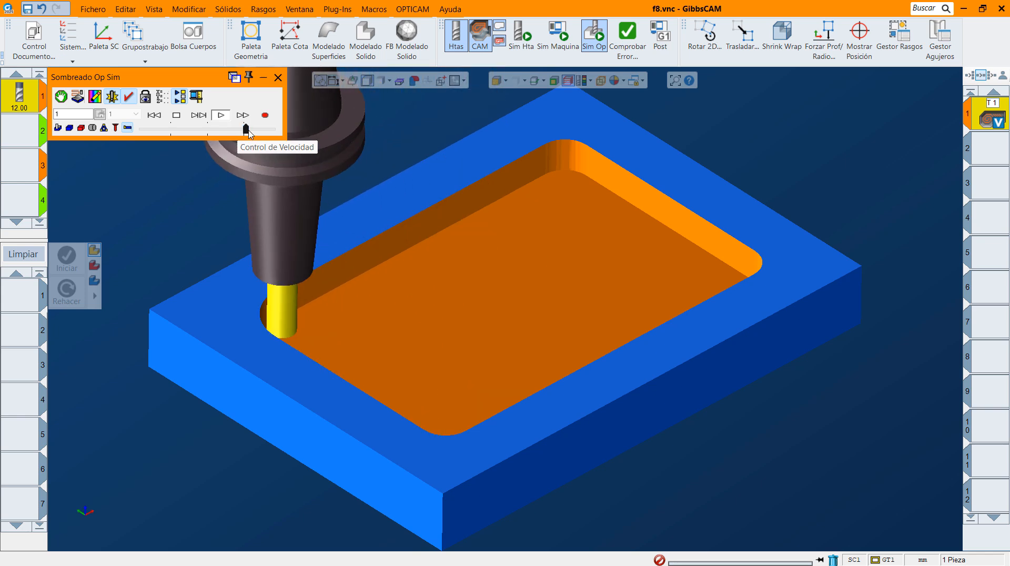
click(278, 78)
Deselect the plate and add a horizontal dimension for the pocket's length, placed above the pocket.
click(835, 170)
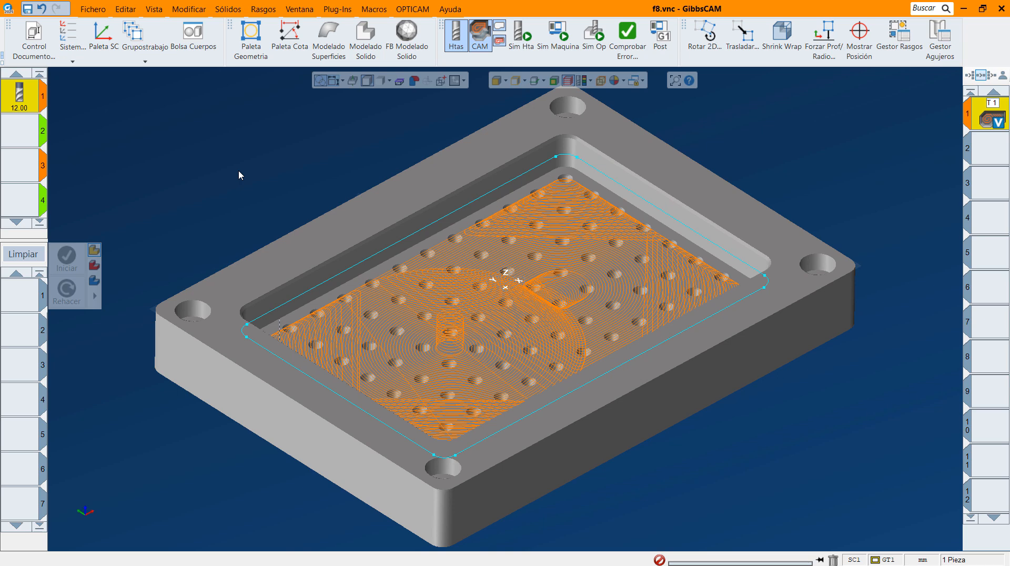
key(ctrl+h)
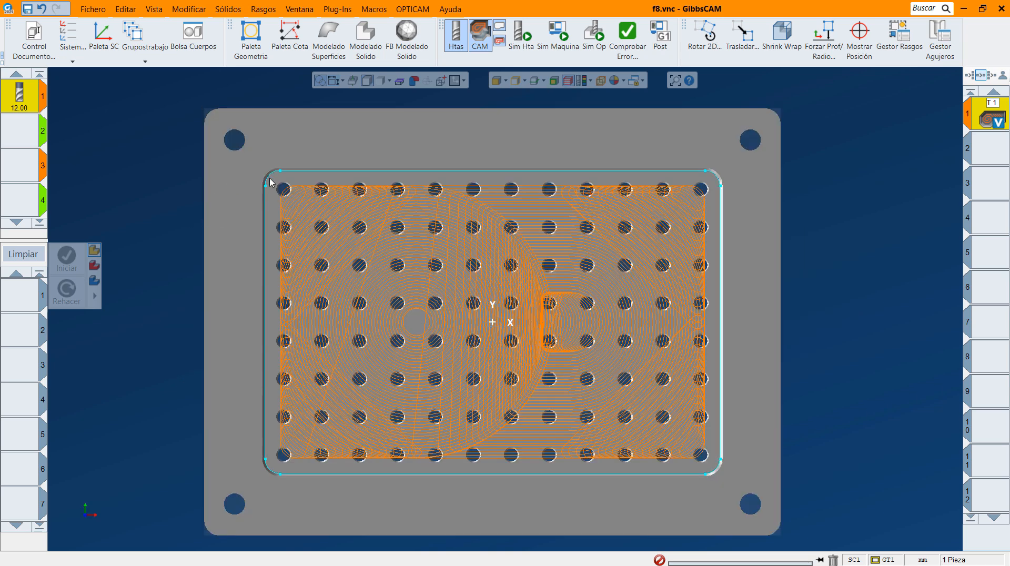
click(290, 36)
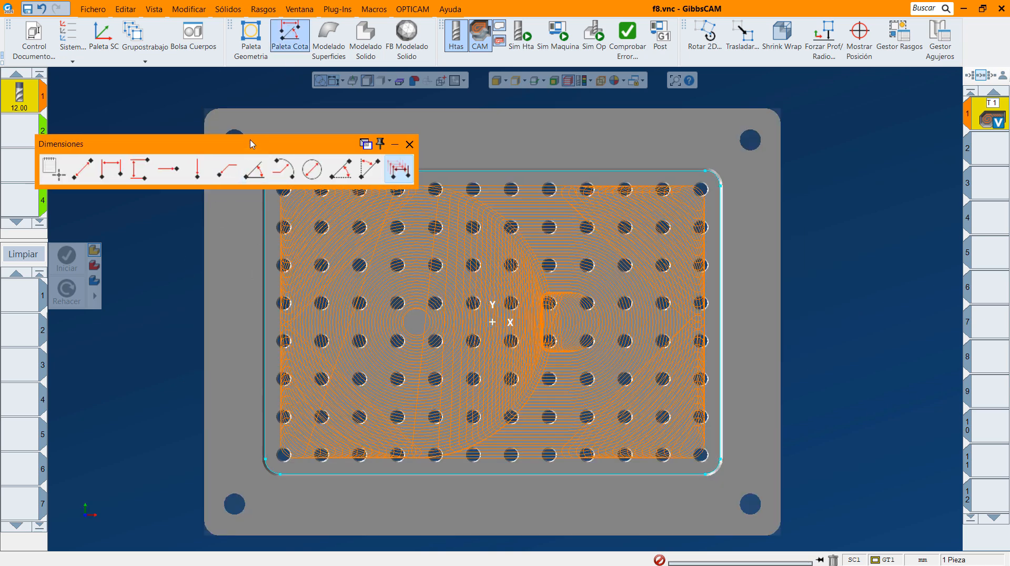
click(143, 122)
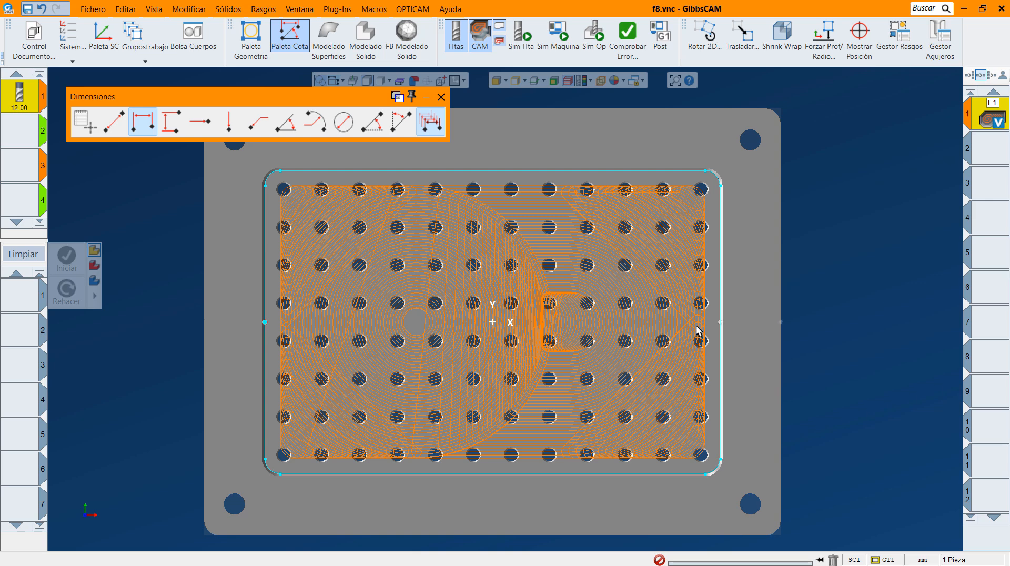
click(719, 322)
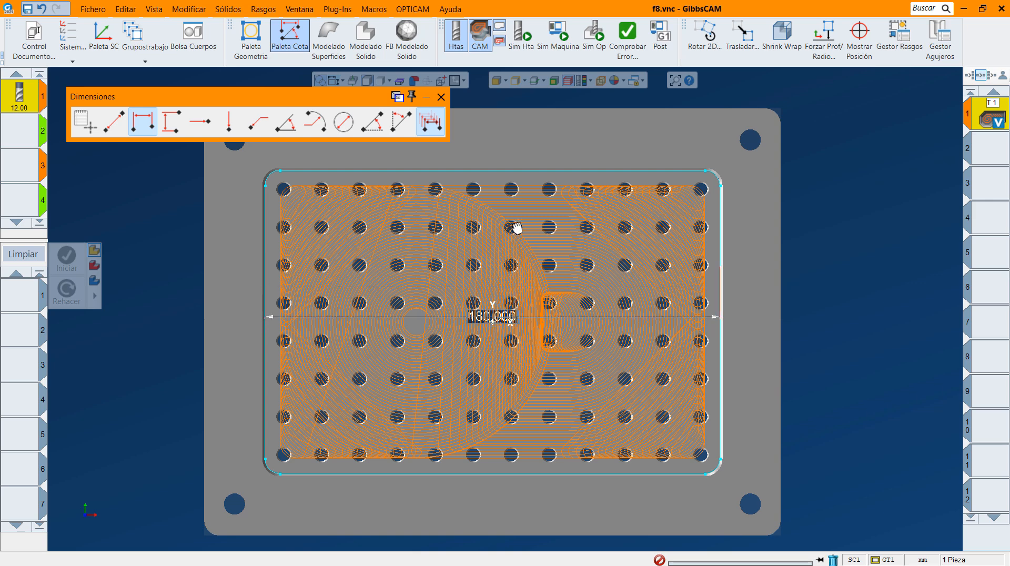
click(513, 137)
Add a vertical dimension for the pocket's width, placed beside the plate.
click(171, 122)
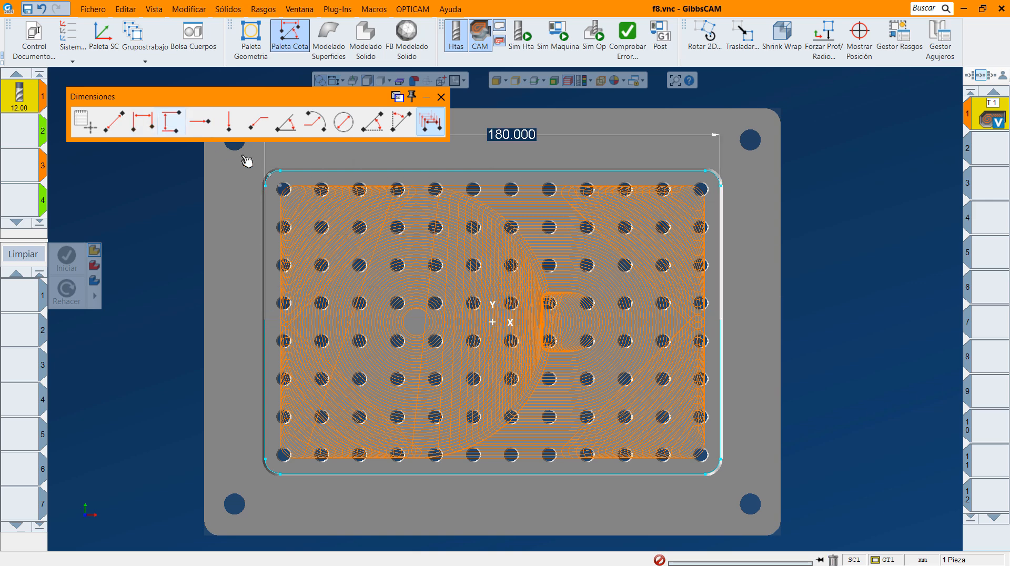
click(705, 475)
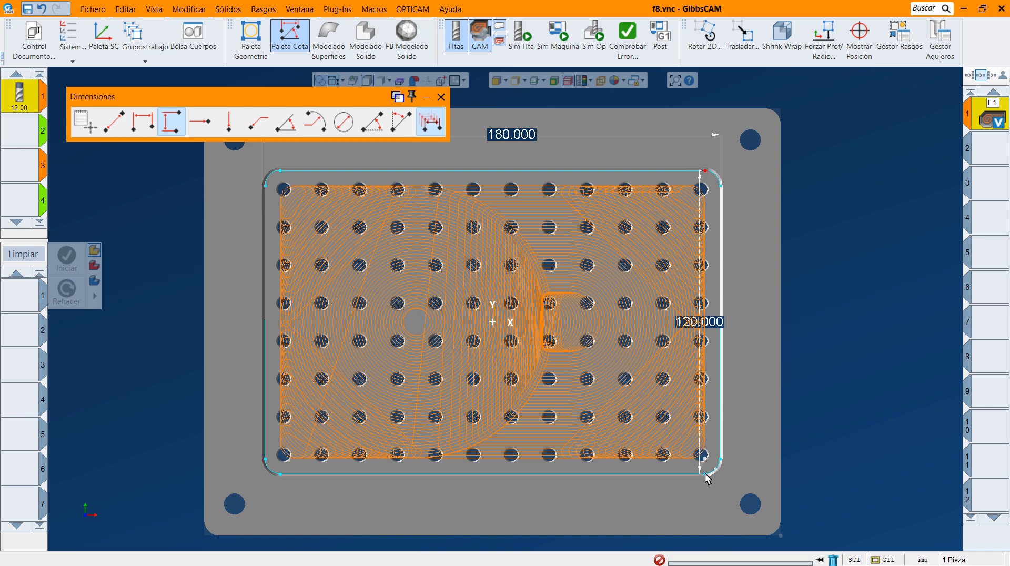
click(814, 332)
click(441, 97)
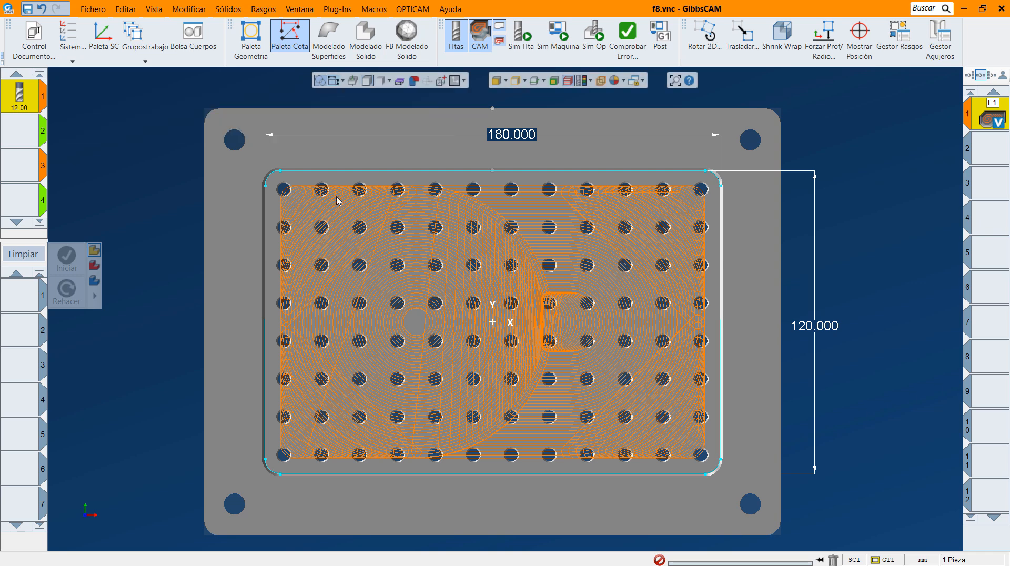
click(95, 538)
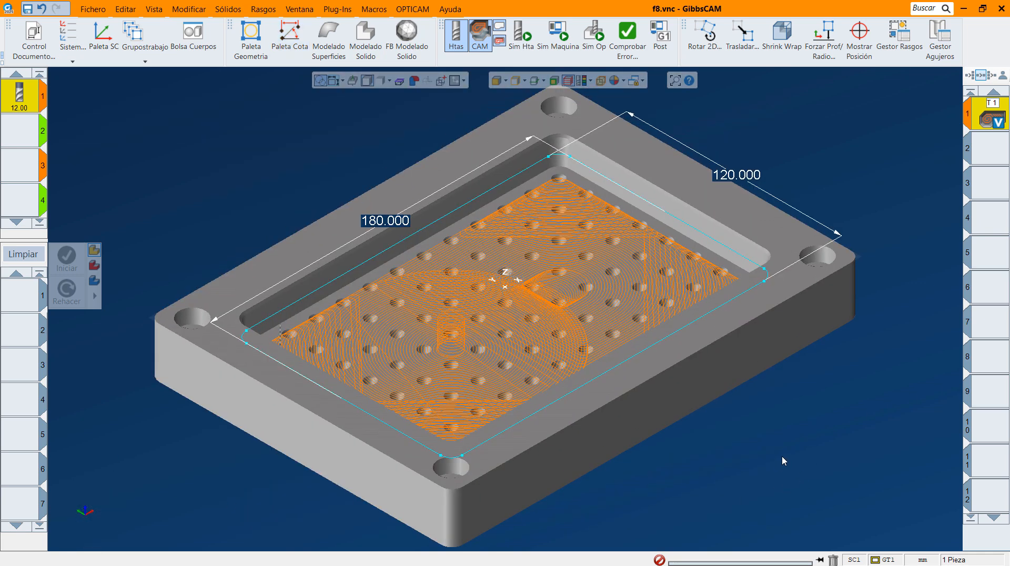
Review the VoluMill operation's cutting data and machining time in the operation manager.
right_click(984, 121)
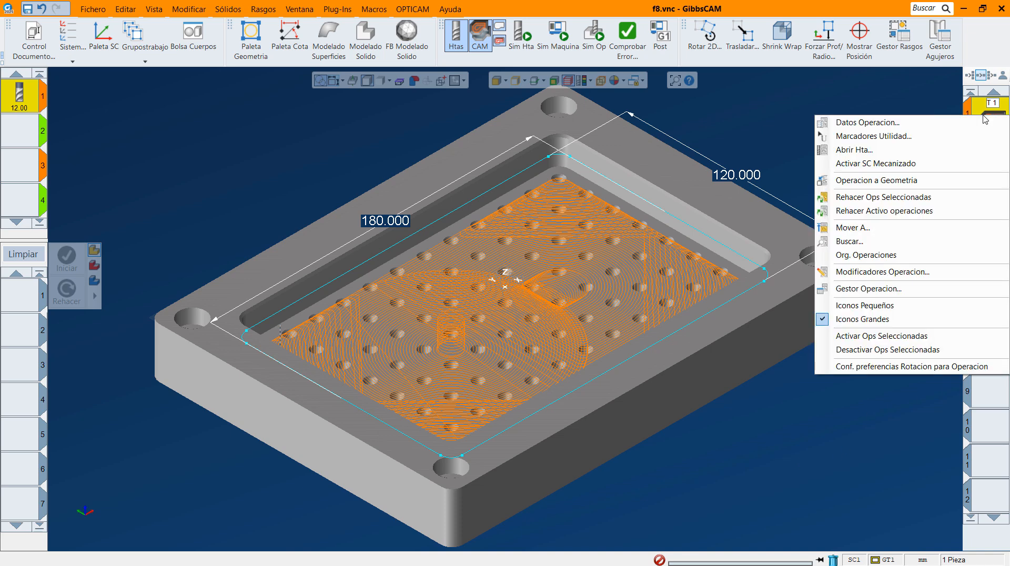
click(868, 289)
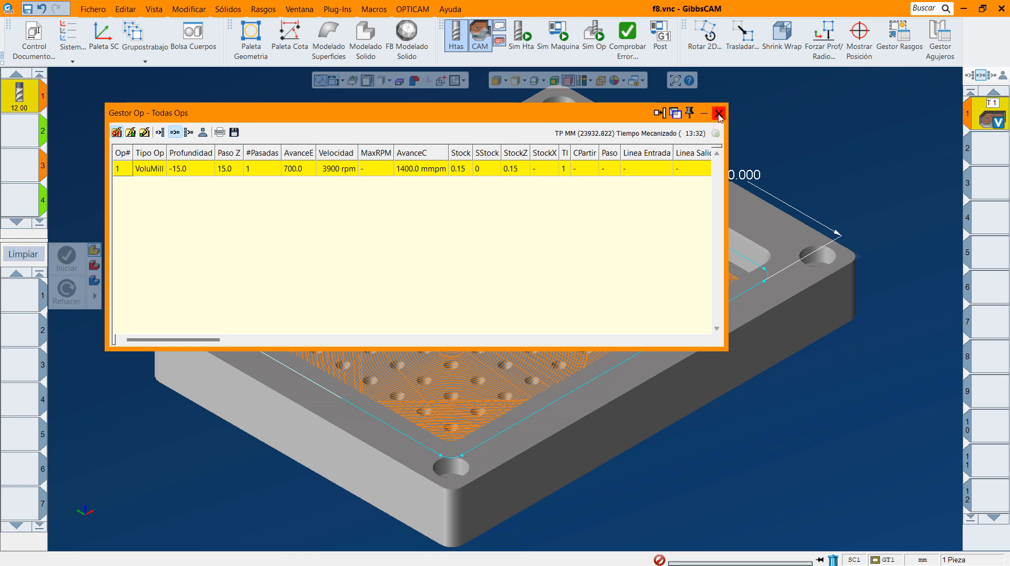
click(719, 113)
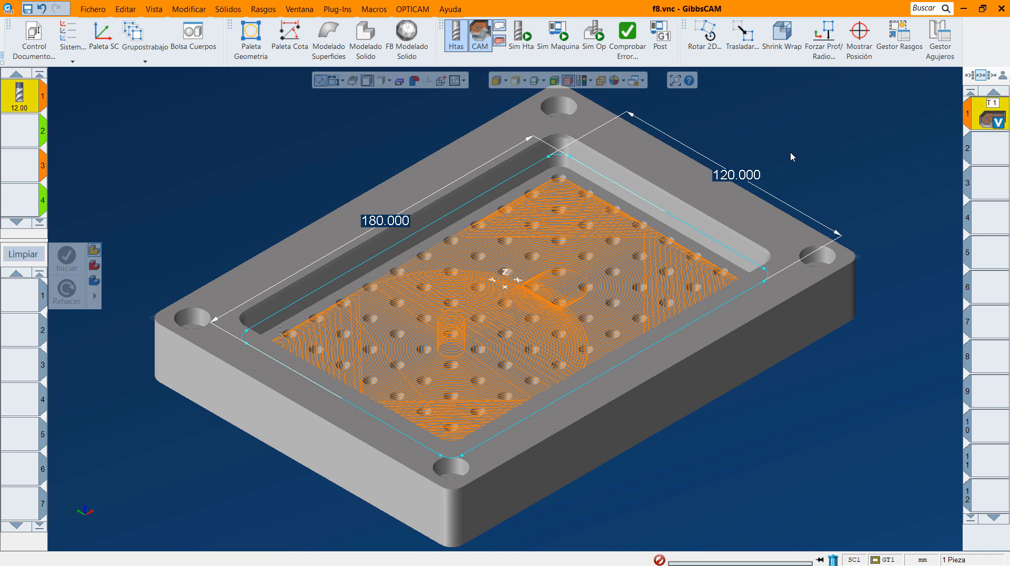